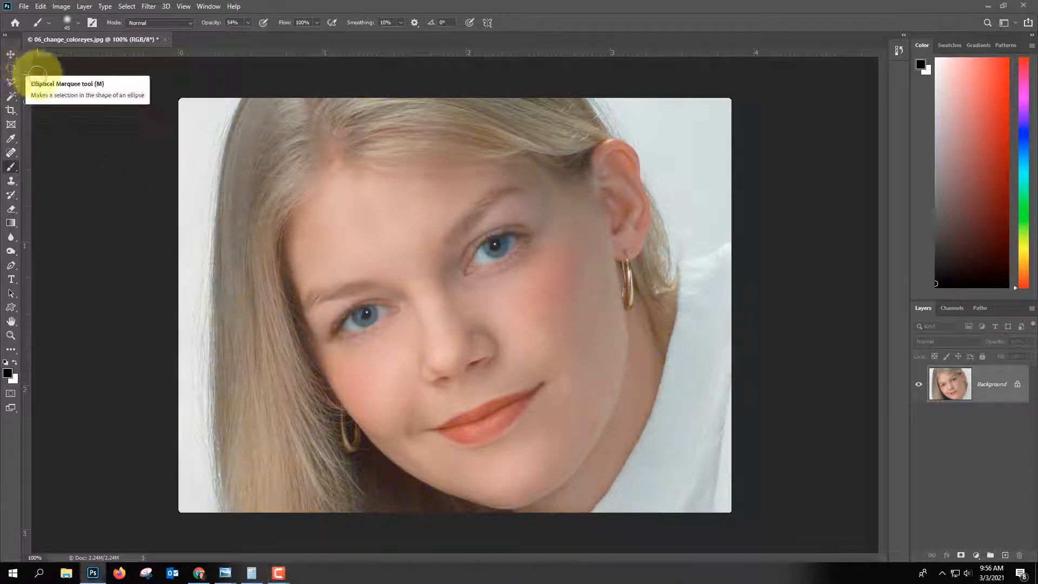
# - Make an elliptical selection around the left-hand iris in the portrait and scale the selection to 87.72% to fit the iris
pyautogui.click(11, 68)
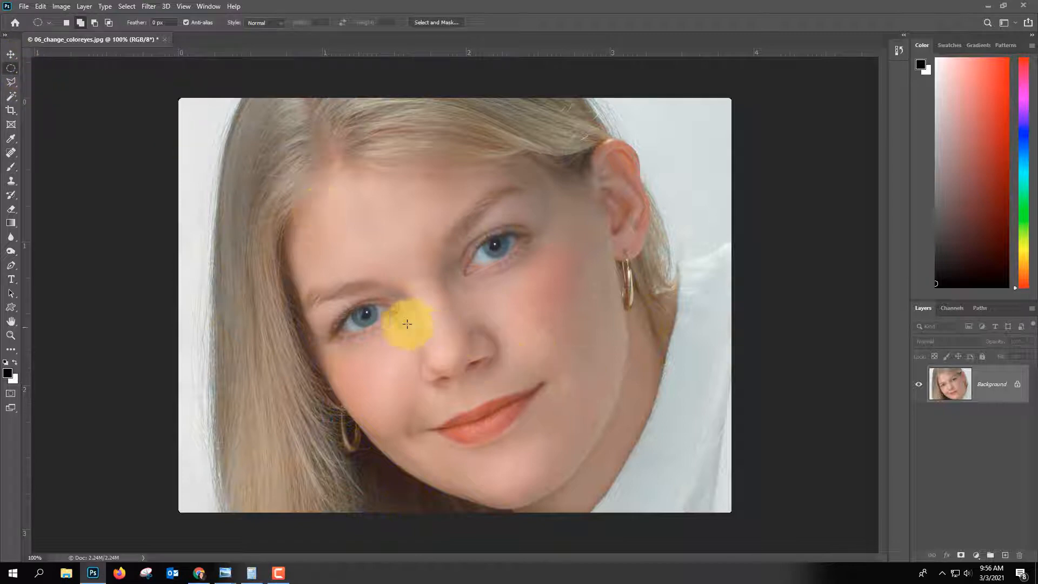
pyautogui.moveTo(346, 303); pyautogui.dragTo(376, 333)
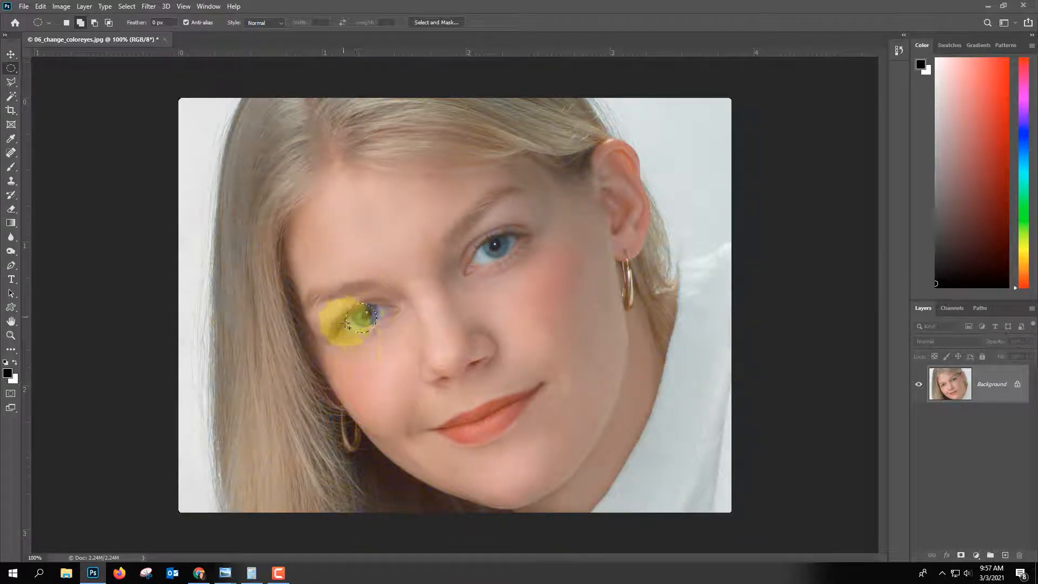
pyautogui.click(127, 7)
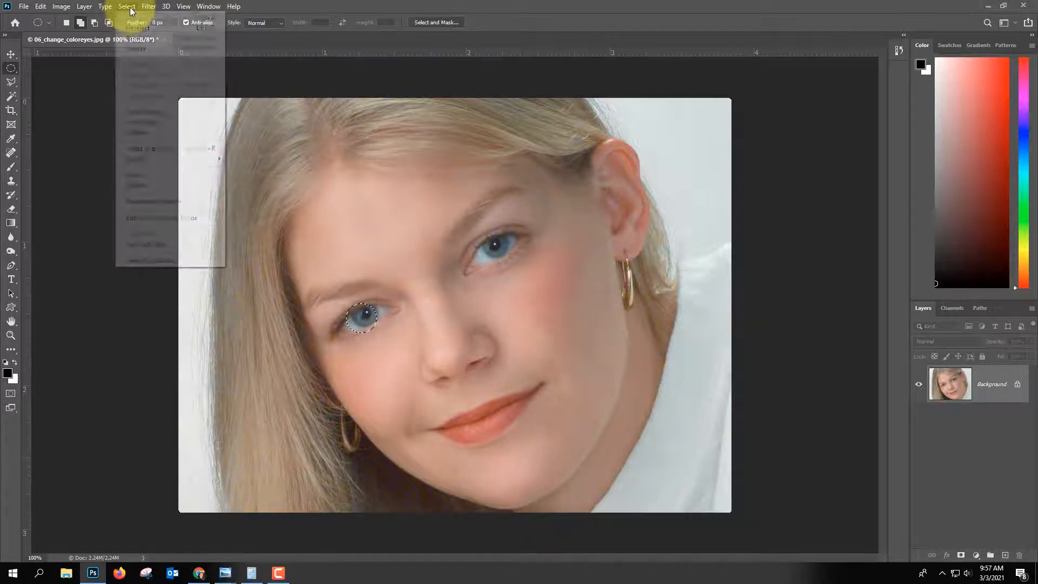
pyautogui.click(155, 202)
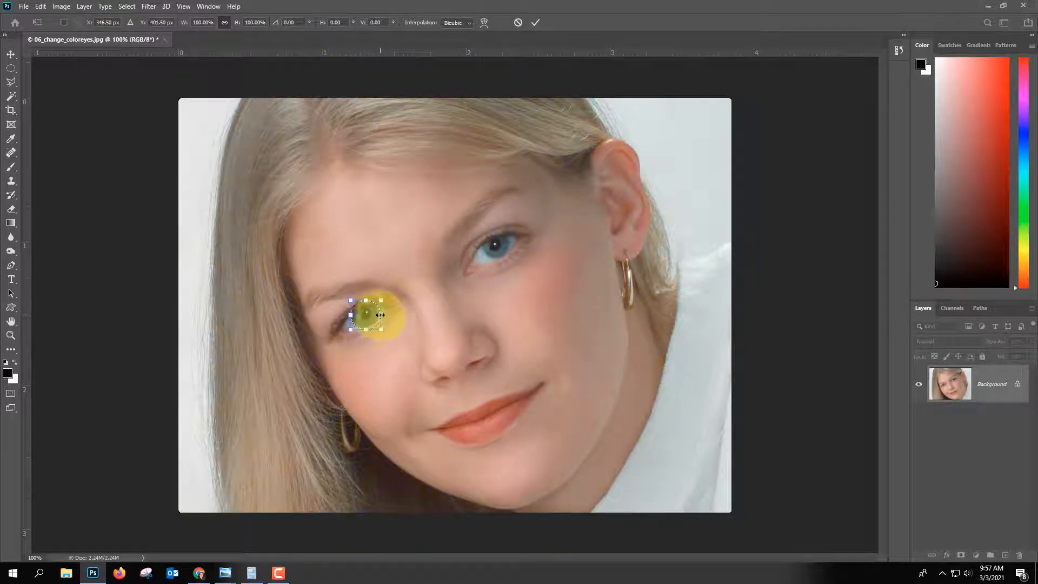
pyautogui.moveTo(381, 314); pyautogui.dragTo(376, 315)
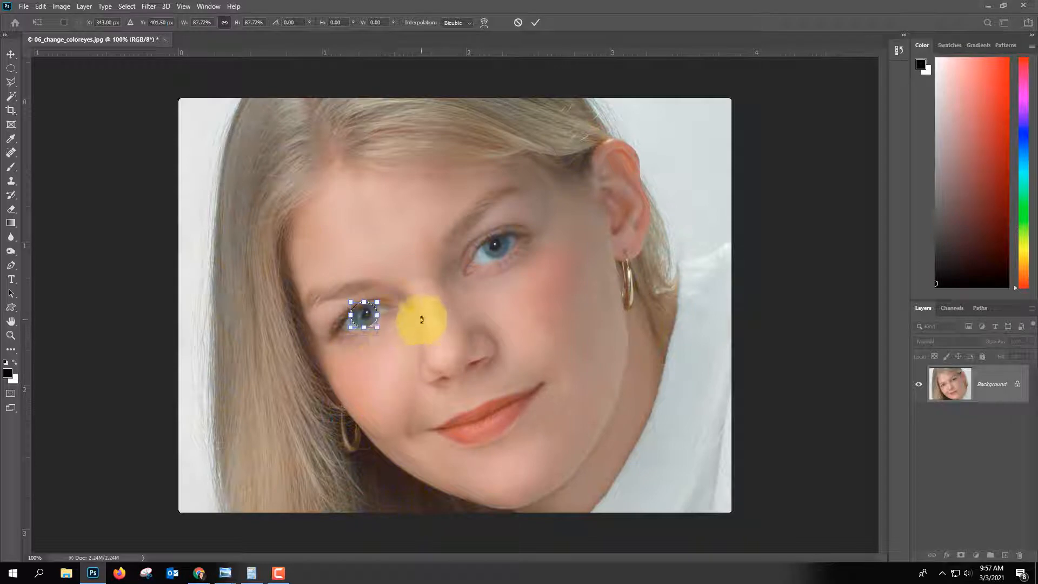
pyautogui.hotkey('ctrl', '+')
pyautogui.hotkey('ctrl', '+')
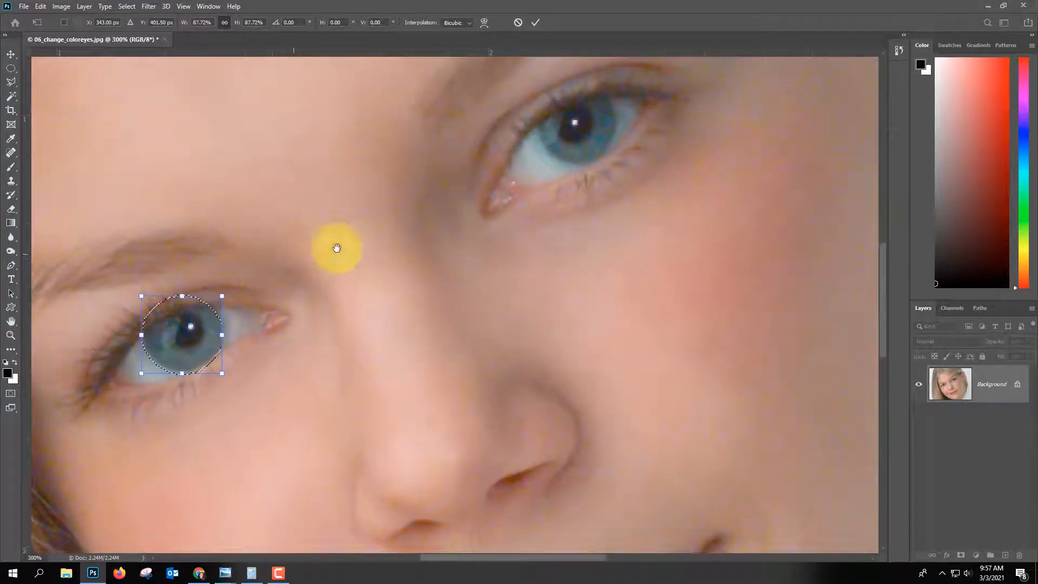
pyautogui.moveTo(336, 247); pyautogui.dragTo(484, 234)
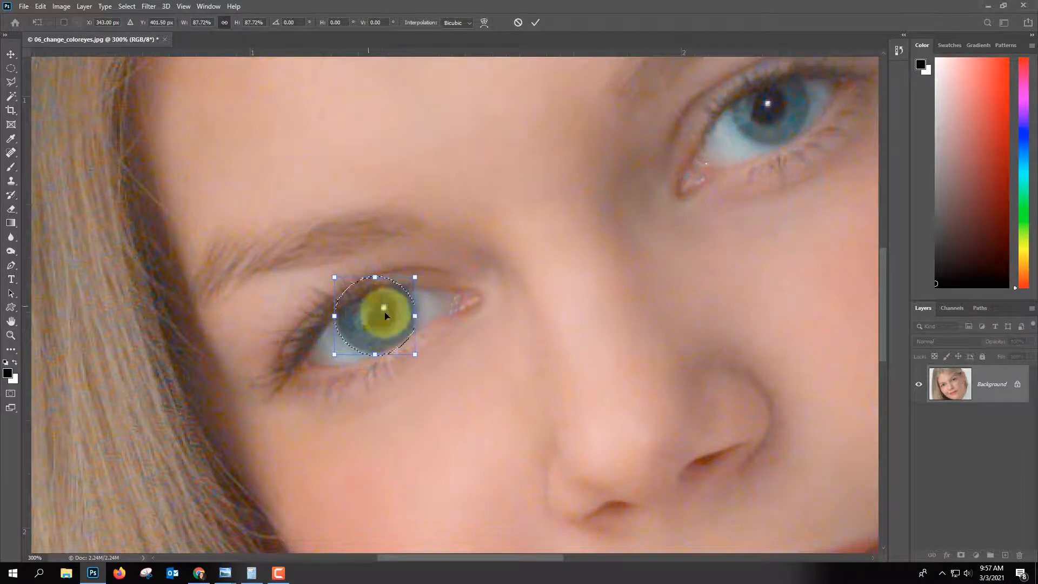
pyautogui.click(537, 22)
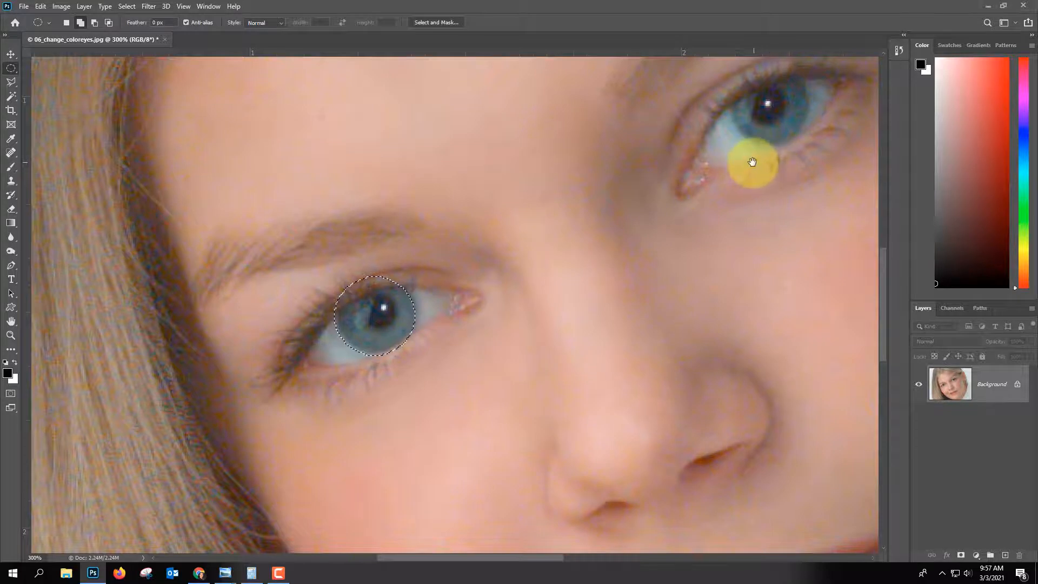
# - Try adding an elliptical selection over the right-hand iris and transforming it, and undo the added ellipse
pyautogui.moveTo(746, 162); pyautogui.dragTo(626, 254)
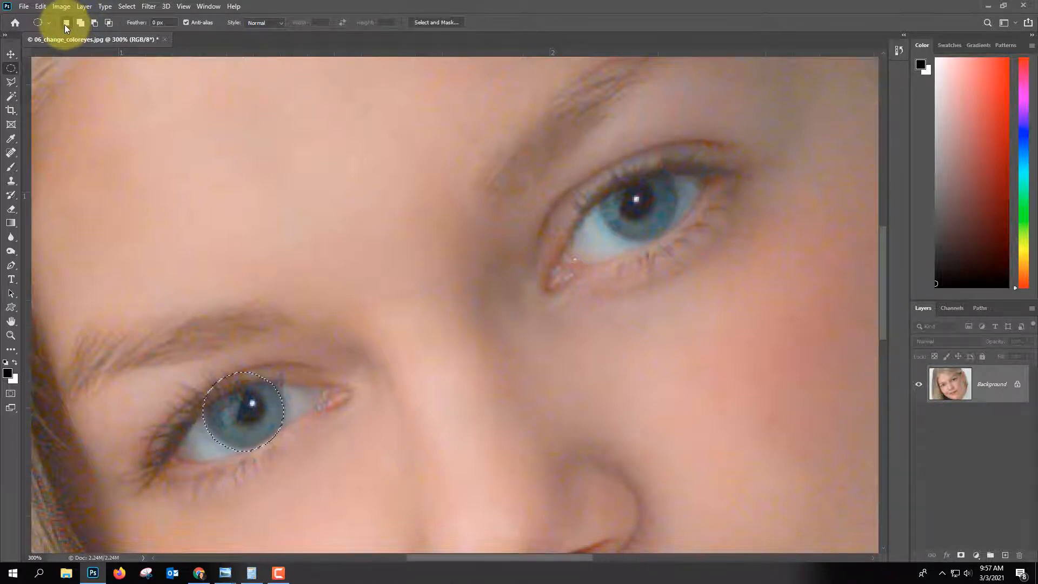
pyautogui.click(80, 22)
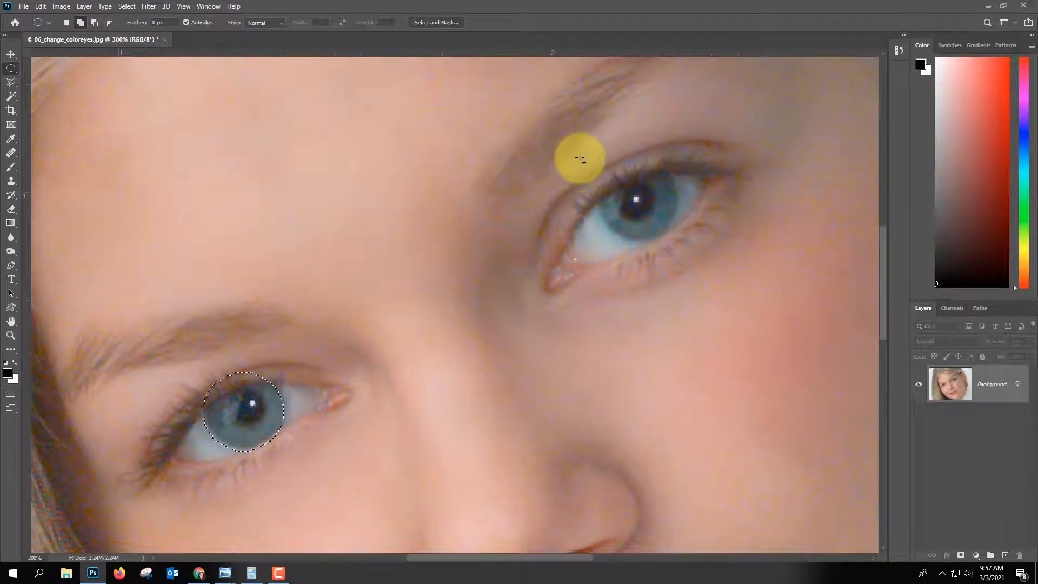
pyautogui.moveTo(580, 157); pyautogui.dragTo(635, 208)
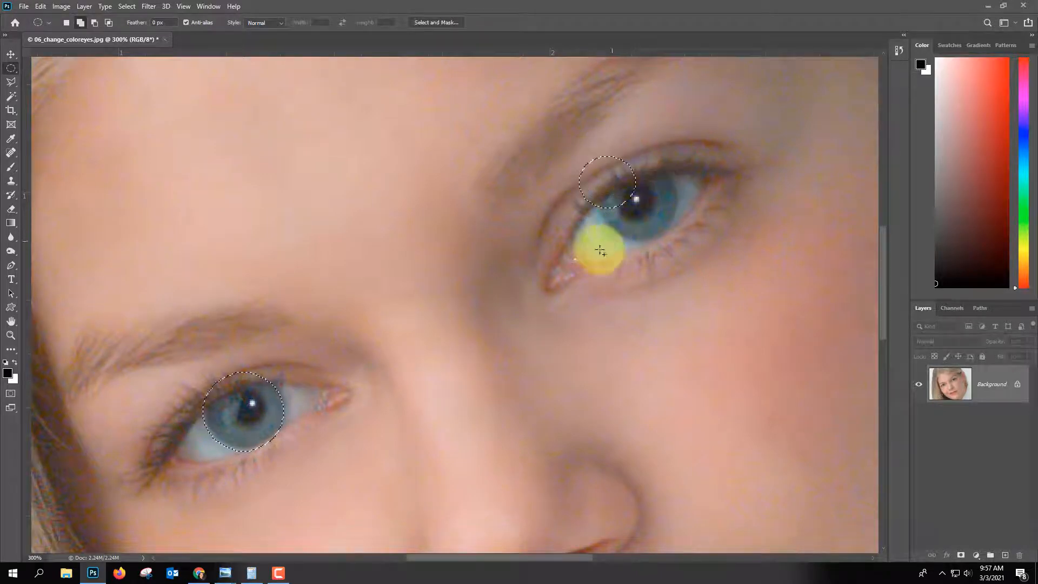
pyautogui.click(127, 7)
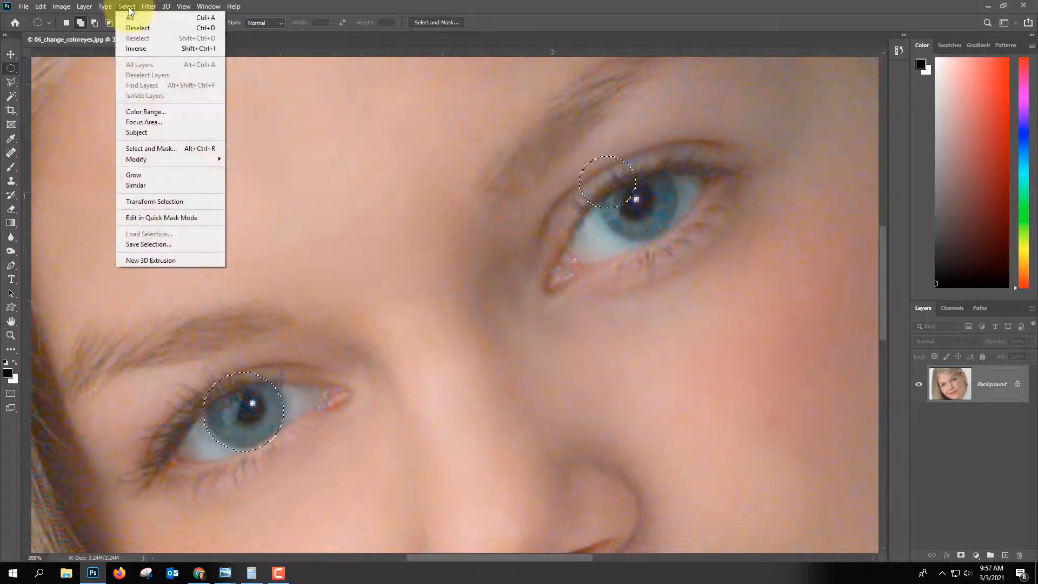
pyautogui.click(142, 202)
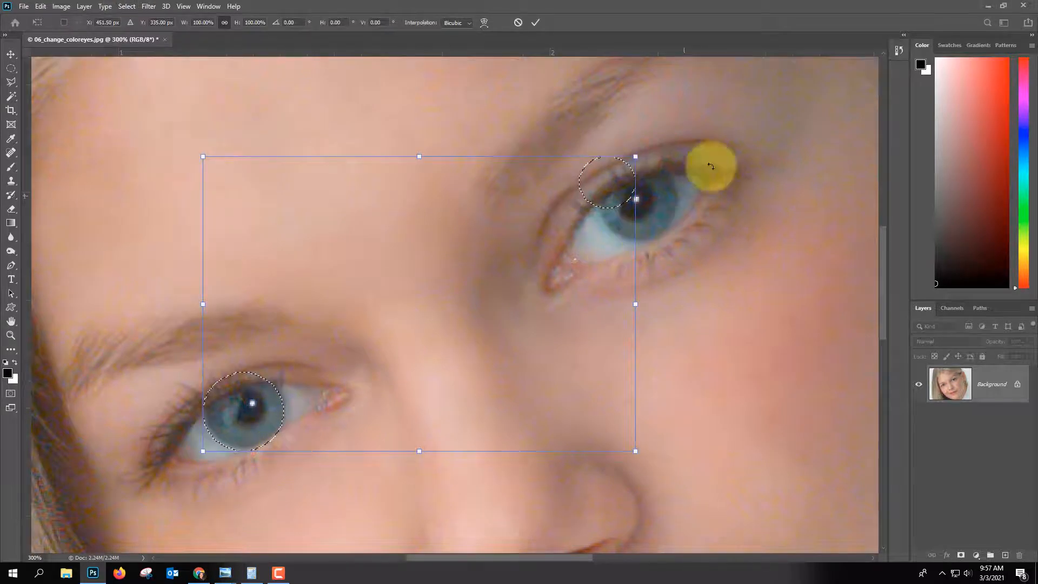
pyautogui.click(520, 20)
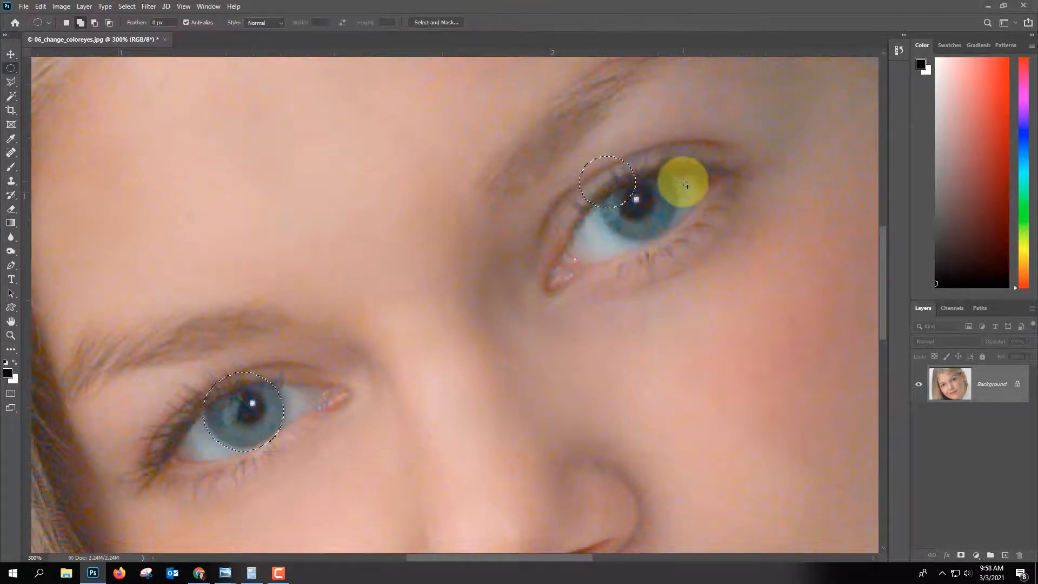
pyautogui.hotkey('ctrl', 'z')
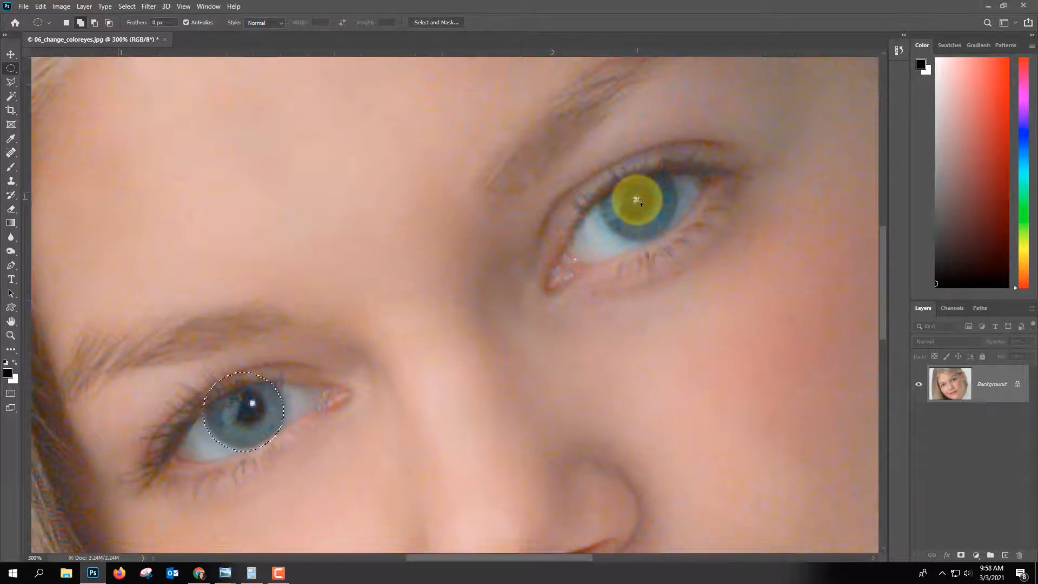
# - Add an elliptical selection around the right-hand iris to the existing iris selection
pyautogui.moveTo(636, 201); pyautogui.dragTo(694, 262)
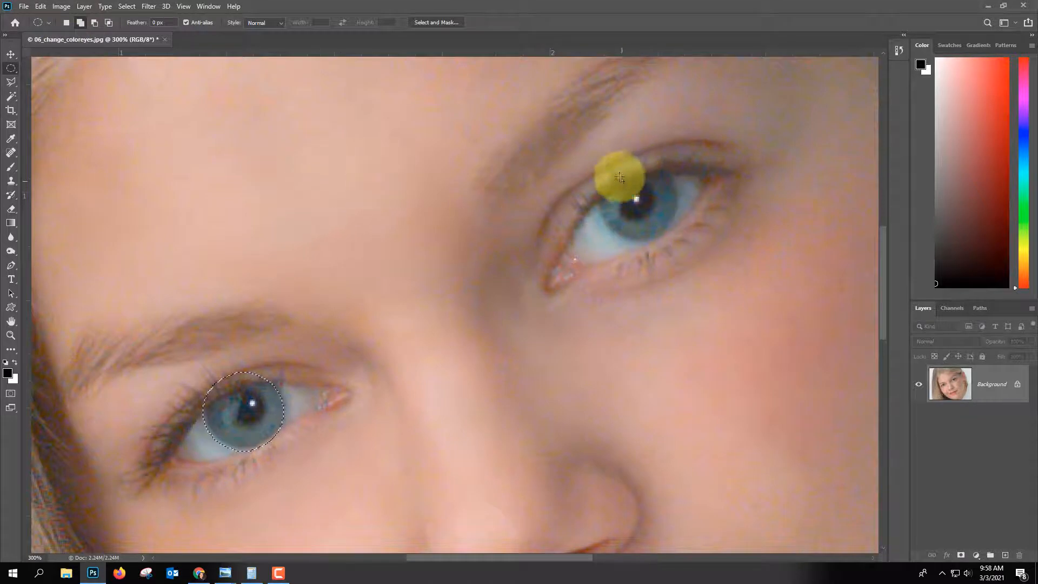
pyautogui.moveTo(598, 167); pyautogui.dragTo(675, 236)
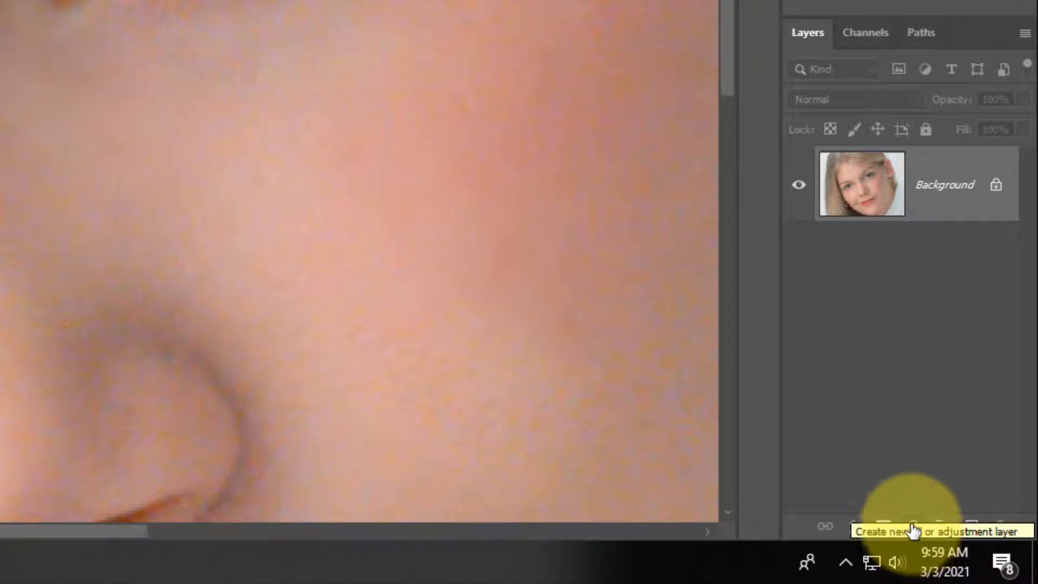
# - Create a Hue/Saturation adjustment layer masked to both selected irises and place its properties beside the eyes
pyautogui.click(913, 527)
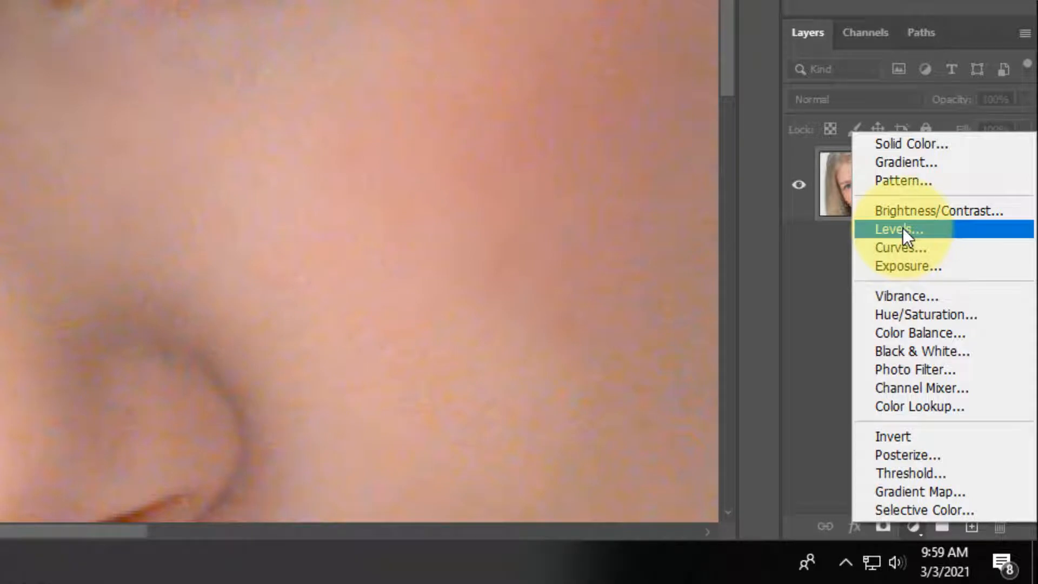
pyautogui.click(922, 315)
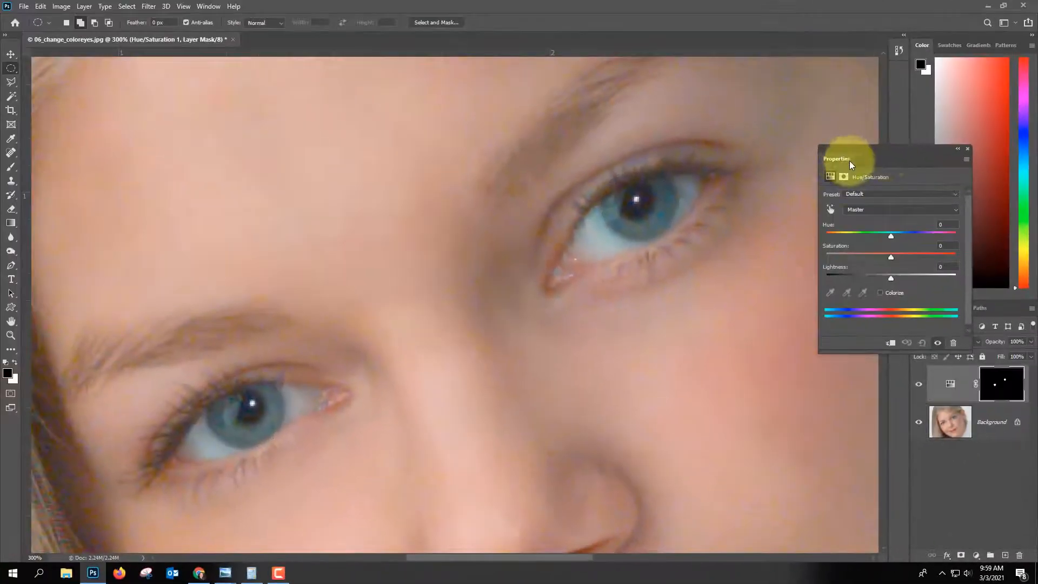
pyautogui.moveTo(906, 149); pyautogui.dragTo(736, 253)
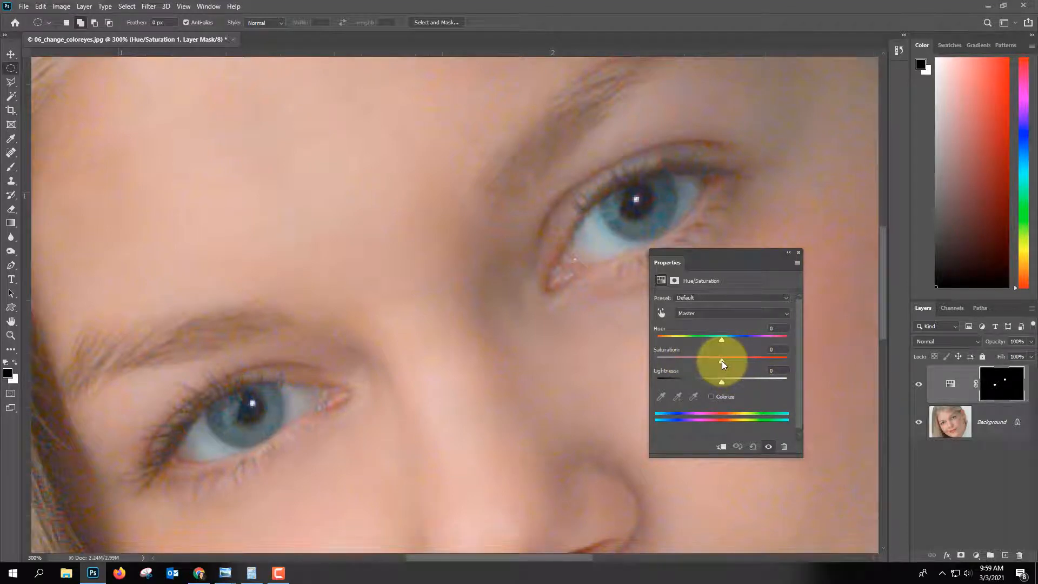
# - Try a Saturation of -100 and different Hue shifts on the irises, returning both settings to 0
pyautogui.moveTo(721, 361); pyautogui.dragTo(645, 365)
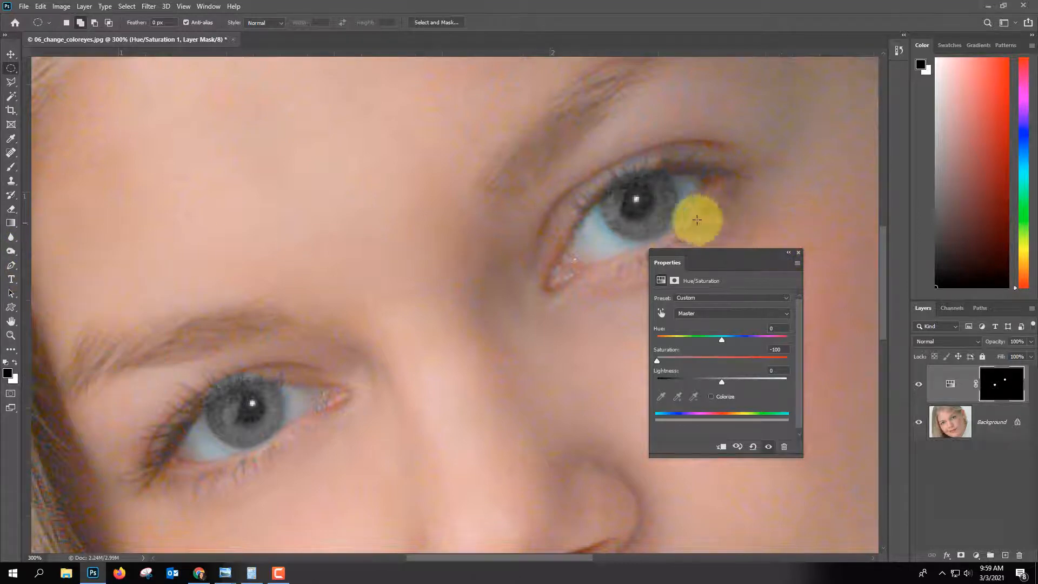
pyautogui.moveTo(656, 361); pyautogui.dragTo(724, 361)
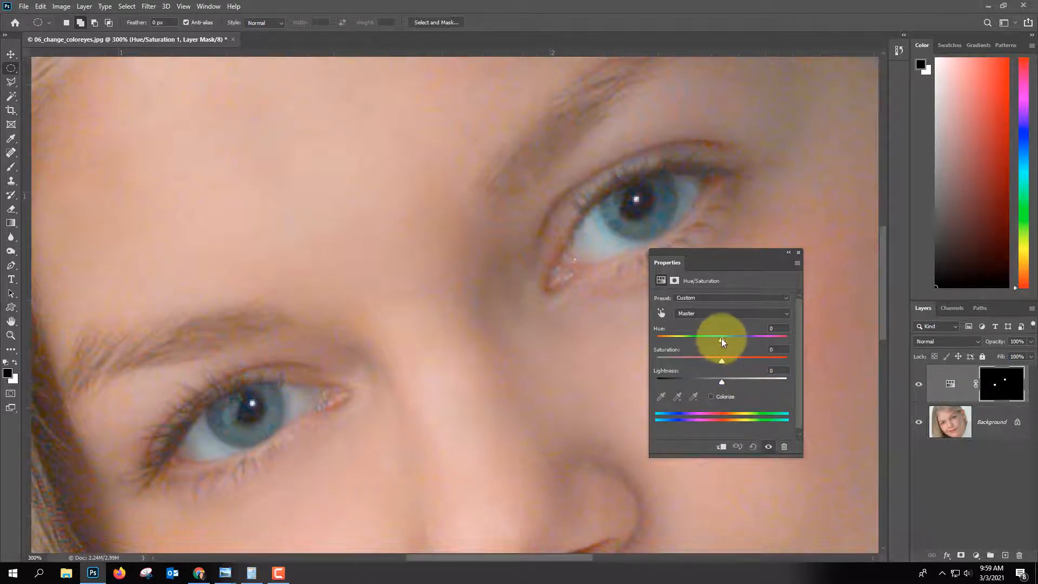
pyautogui.moveTo(721, 340)
pyautogui.mouseDown()
pyautogui.moveTo(773, 340)
pyautogui.moveTo(725, 341)
pyautogui.mouseUp()
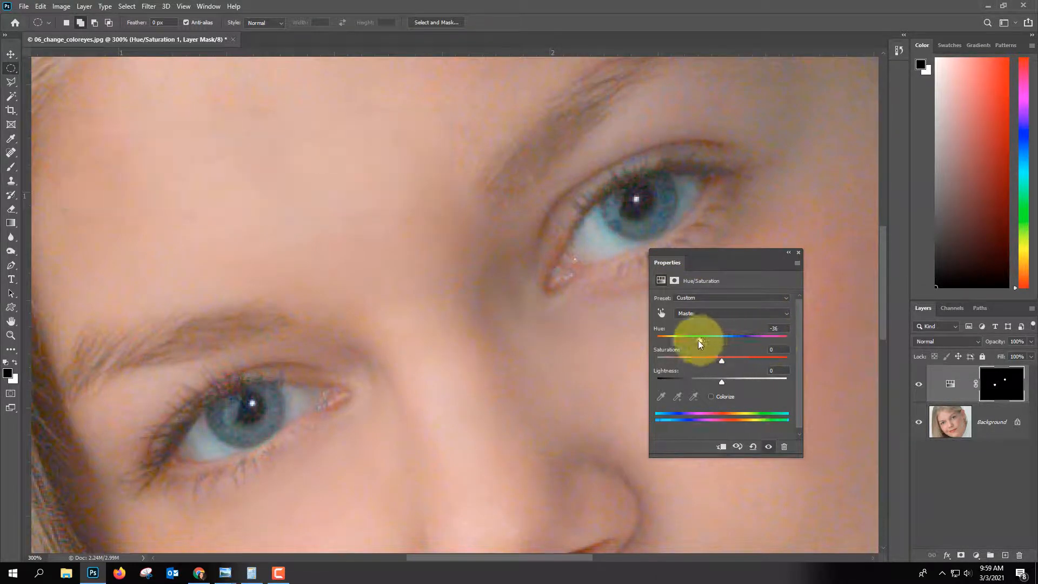
pyautogui.moveTo(659, 343); pyautogui.dragTo(723, 341)
# - Try colorizing the irises with a Hue of about 105, and turn Colorize off again
pyautogui.click(710, 397)
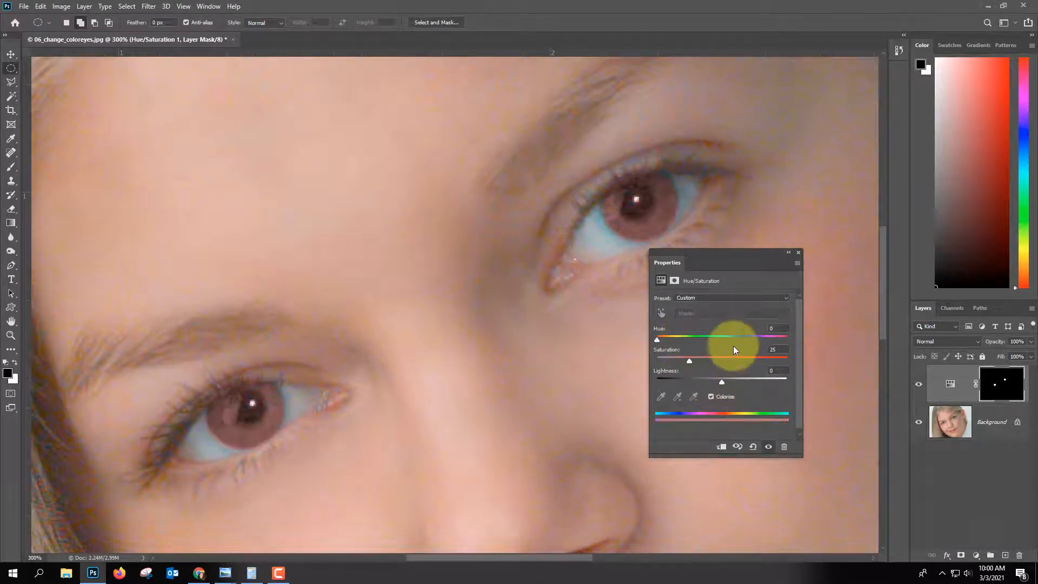
pyautogui.moveTo(656, 341); pyautogui.dragTo(713, 340)
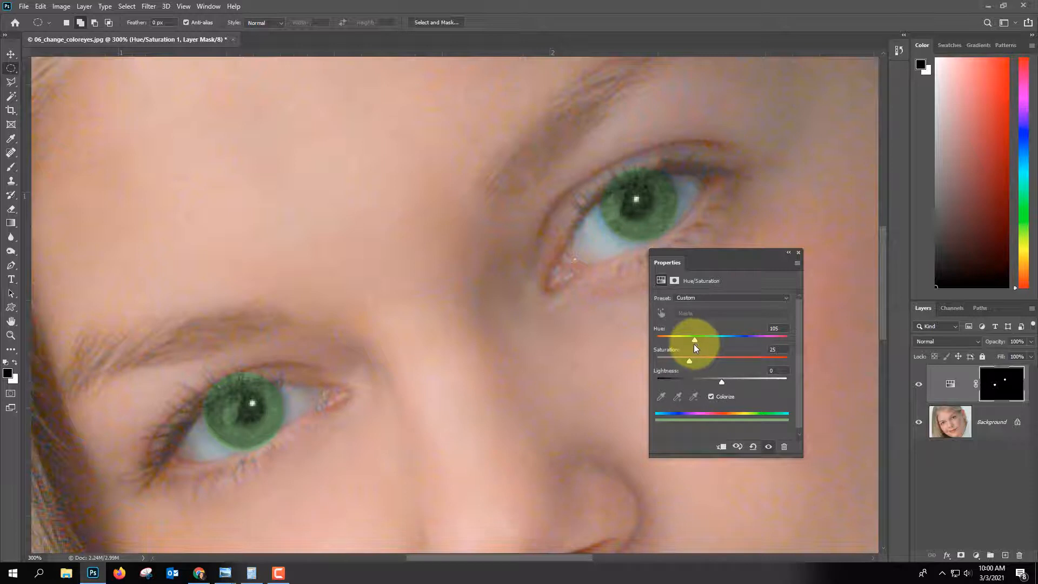
pyautogui.click(711, 397)
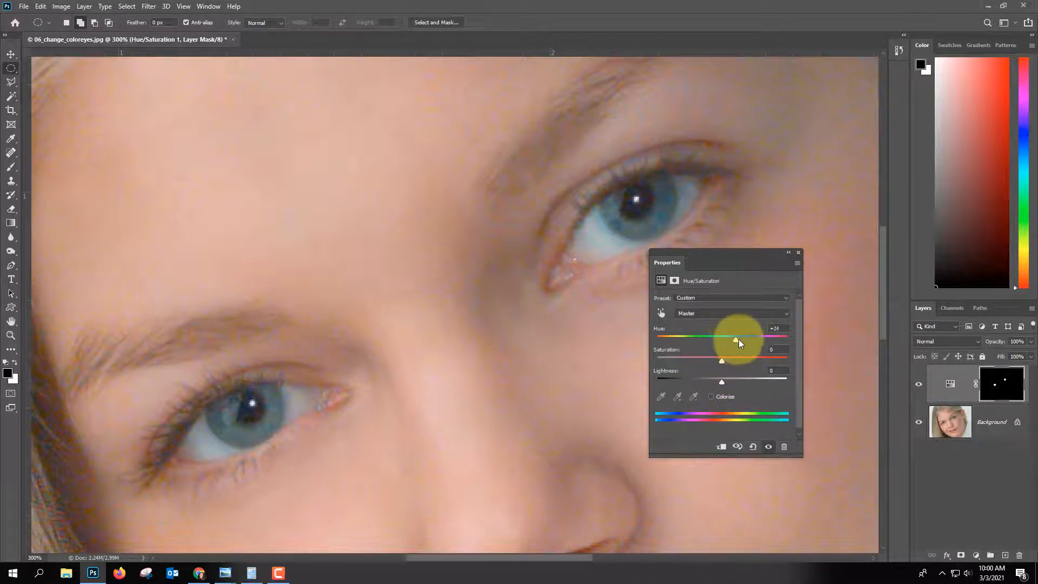
# - Set the irises' Hue to +104 and check the recoloured eyes both in the whole portrait and up close
pyautogui.moveTo(745, 339); pyautogui.dragTo(768, 341)
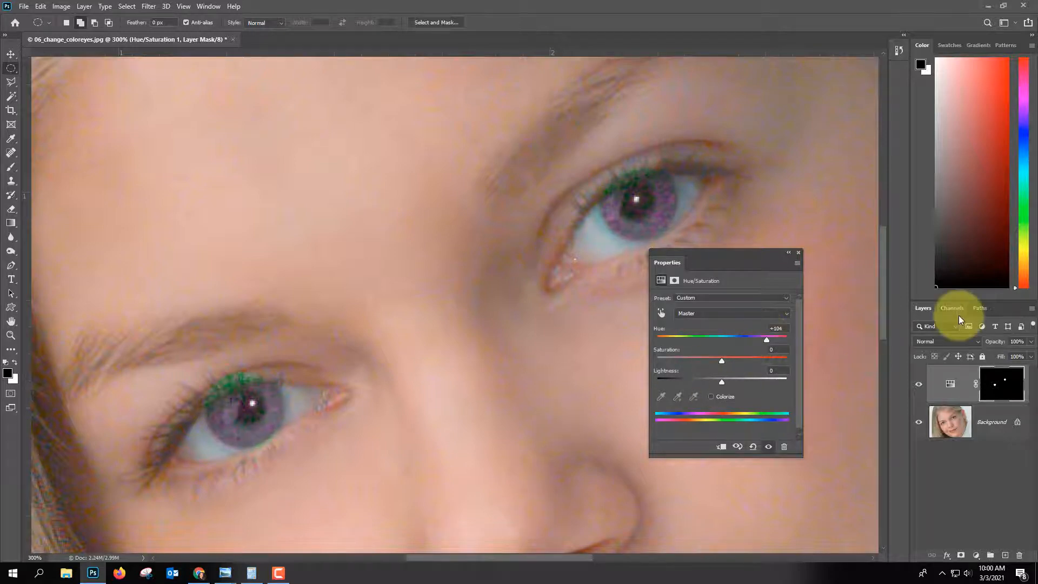
pyautogui.hotkey('ctrl', '-')
pyautogui.hotkey('ctrl', '-')
pyautogui.hotkey('ctrl', '-')
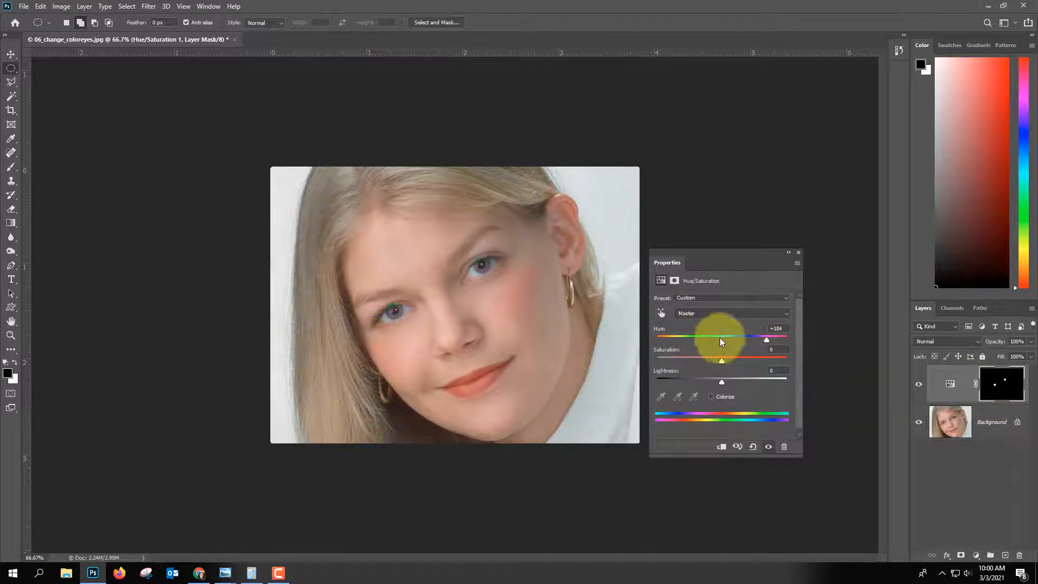
pyautogui.hotkey('ctrl', '+')
pyautogui.hotkey('ctrl', '+')
pyautogui.hotkey('ctrl', '+')
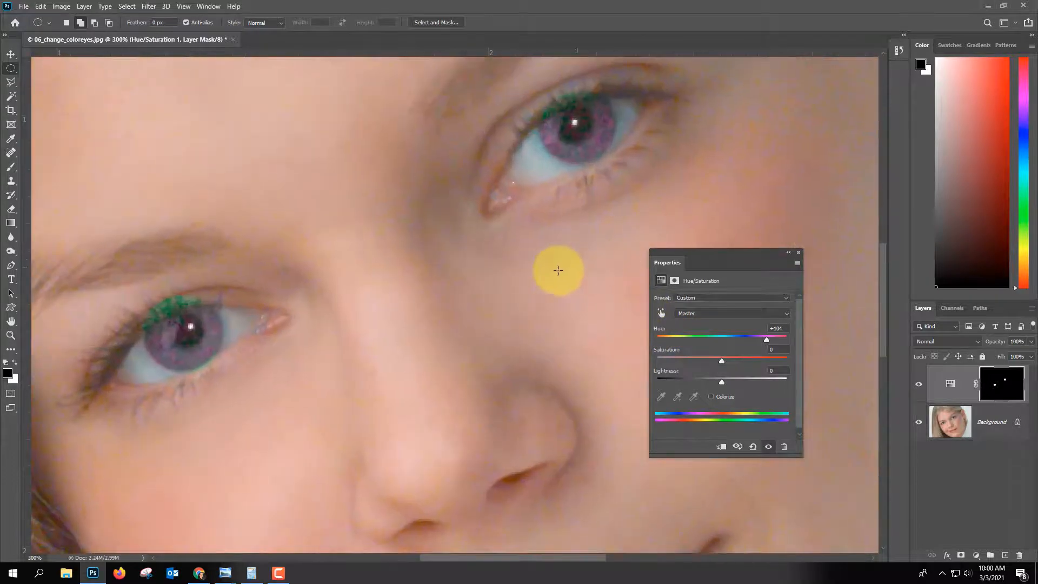
pyautogui.moveTo(434, 298); pyautogui.dragTo(515, 332)
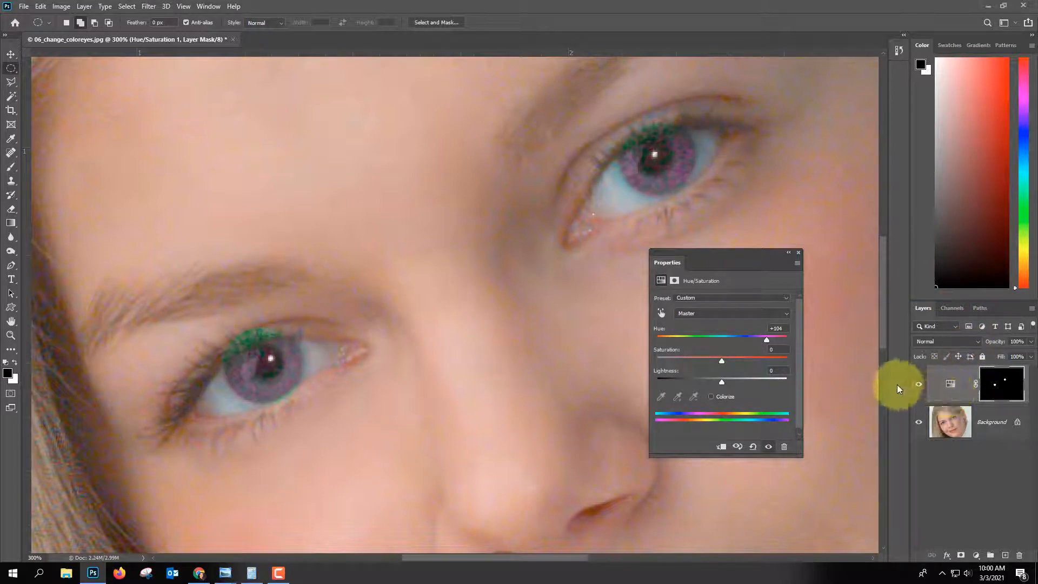
# - Widen the side panels to show the full layer names, and close and reopen the Hue/Saturation 1 adjustment settings
pyautogui.moveTo(892, 382); pyautogui.dragTo(799, 364)
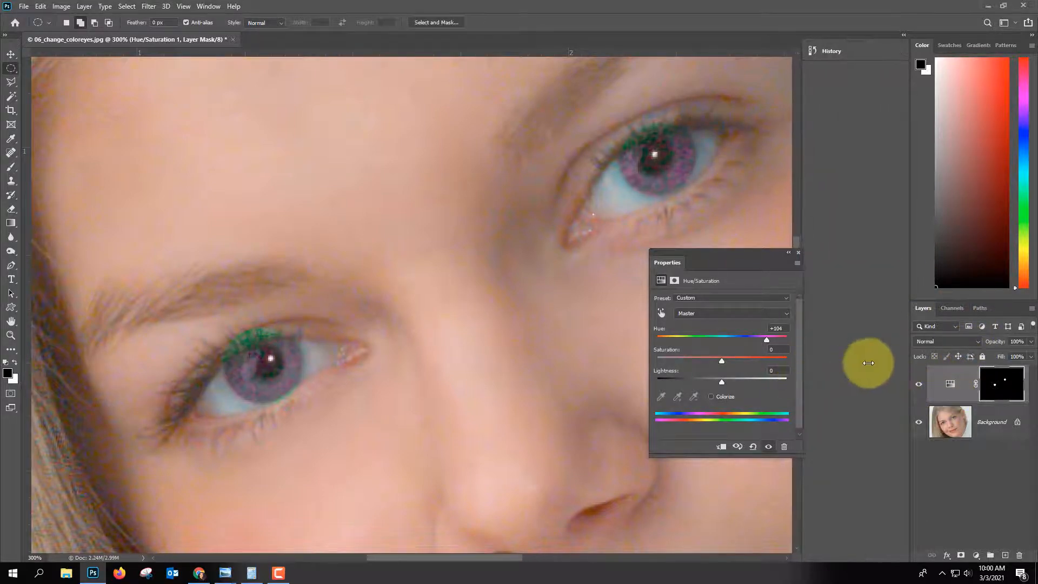
pyautogui.moveTo(909, 361); pyautogui.dragTo(836, 359)
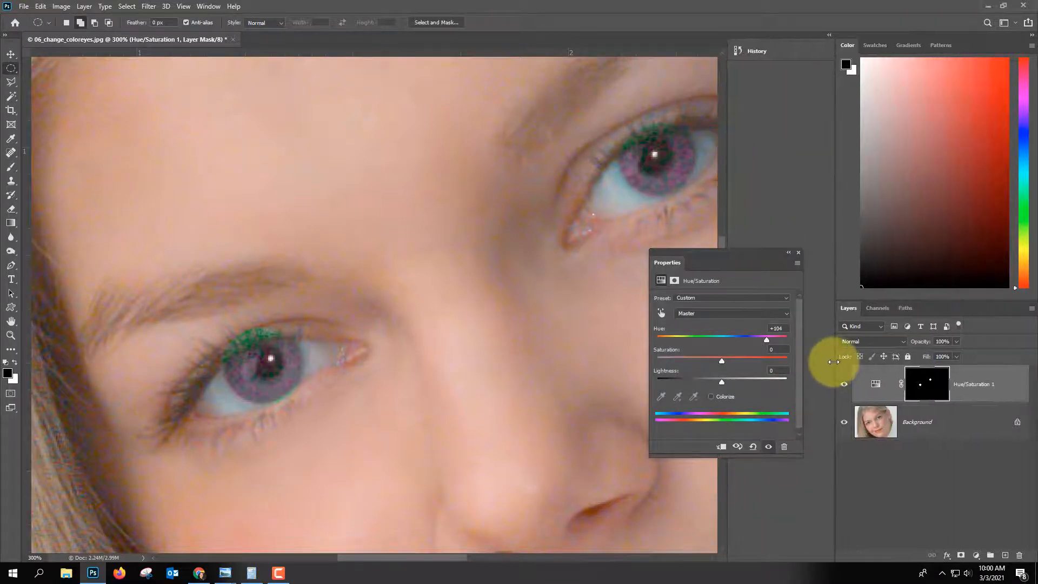
pyautogui.click(877, 386)
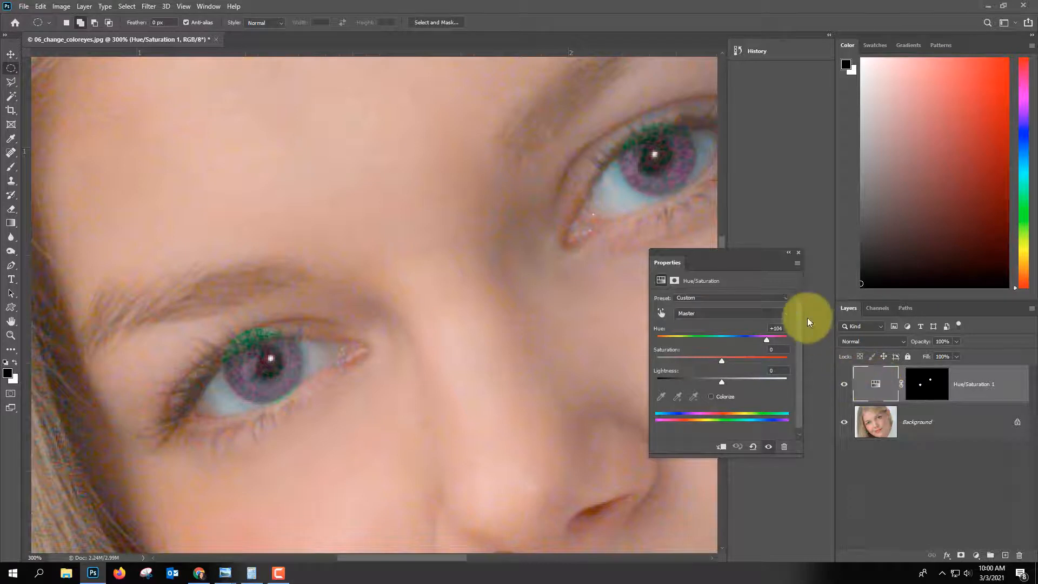
pyautogui.click(798, 253)
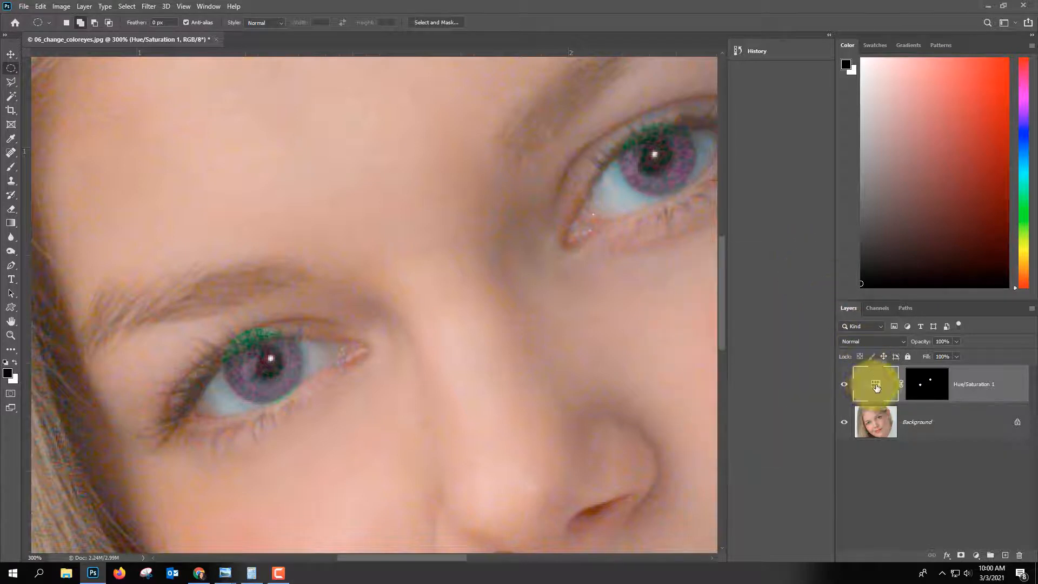
pyautogui.doubleClick(876, 386)
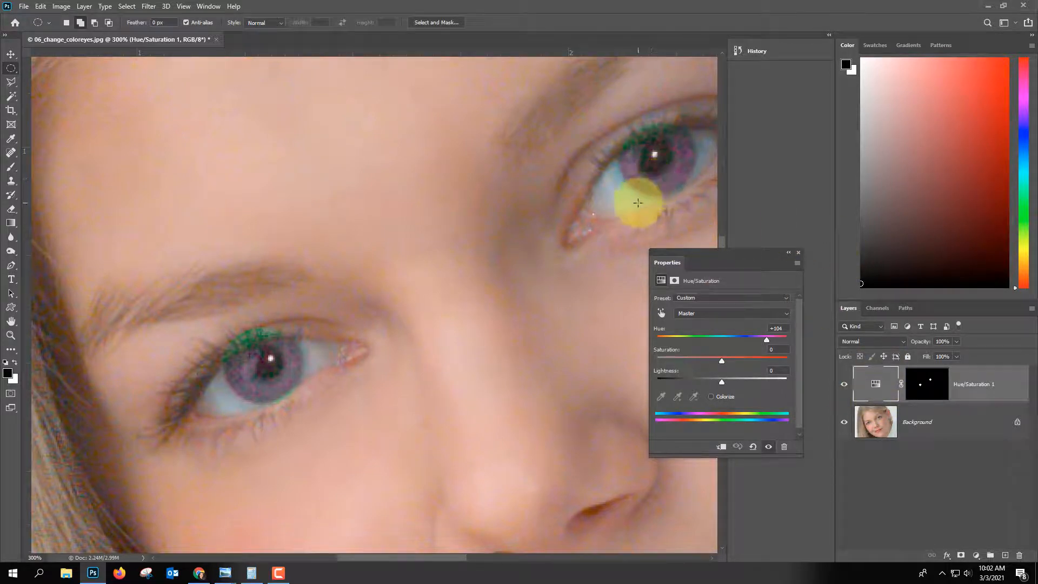
# - Paint black on the Hue/Saturation 1 mask with a soft 15 px Brush, raising its opacity to 100%, to clear the green above the image's left eye
pyautogui.click(11, 167)
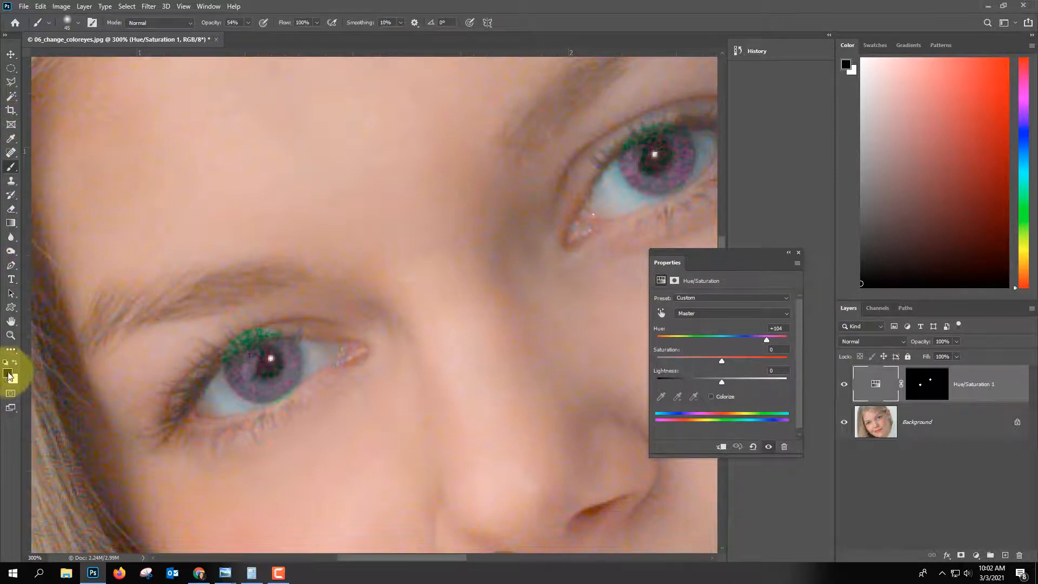
pyautogui.press('x')
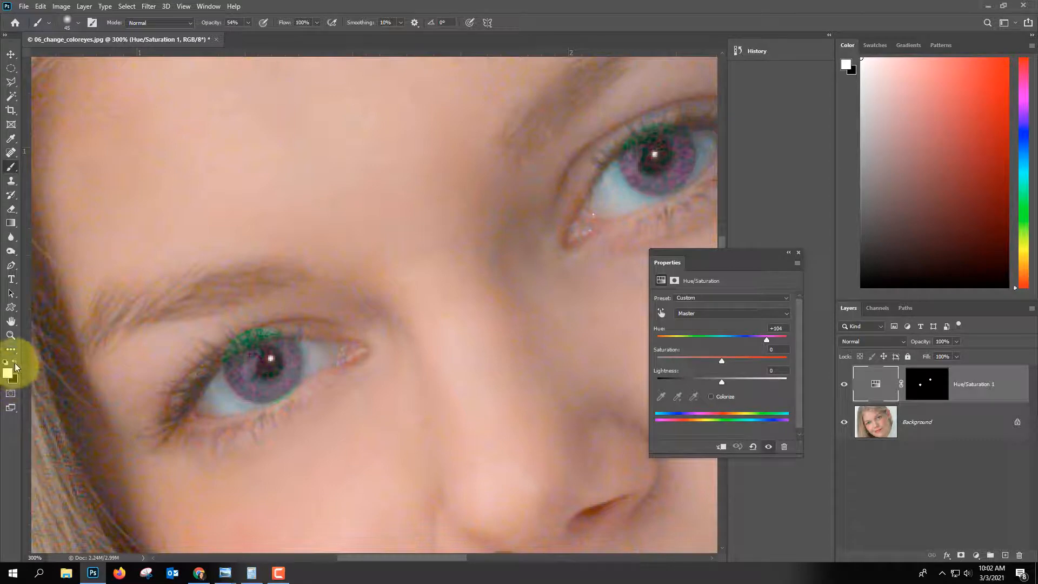
pyautogui.click(15, 361)
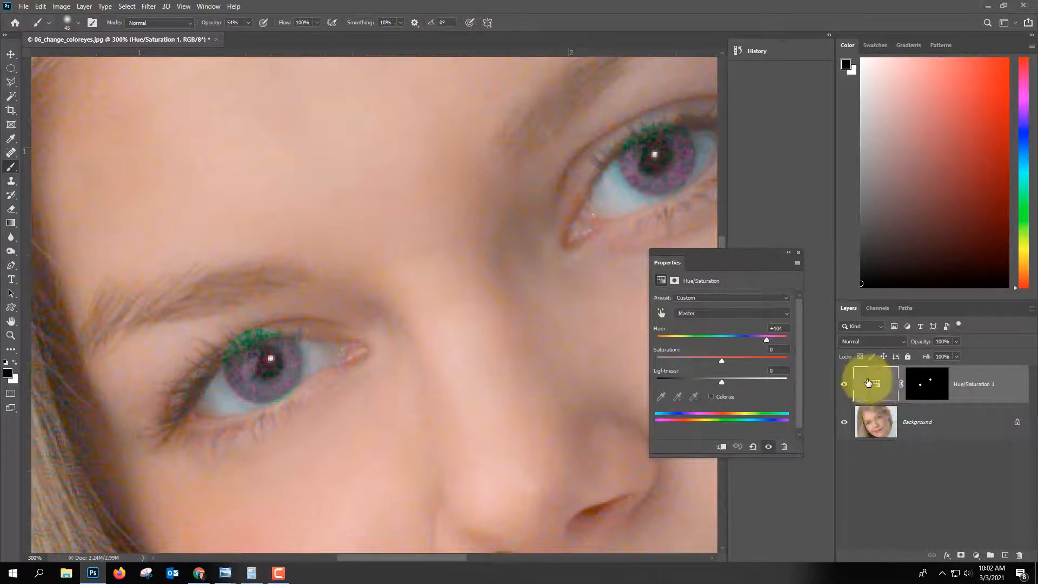
pyautogui.click(921, 378)
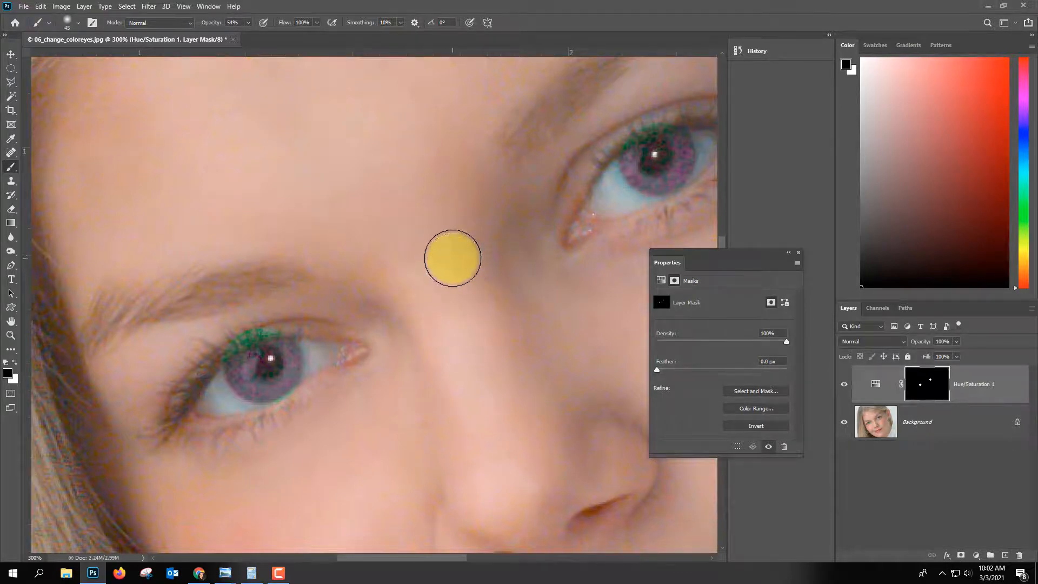
pyautogui.press('[')
pyautogui.press('[')
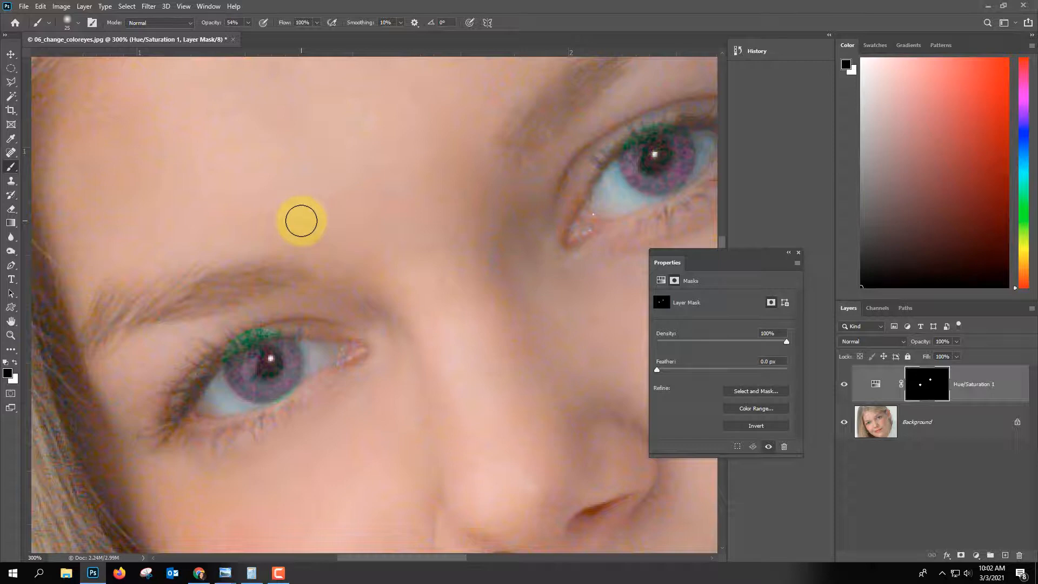
pyautogui.press('[')
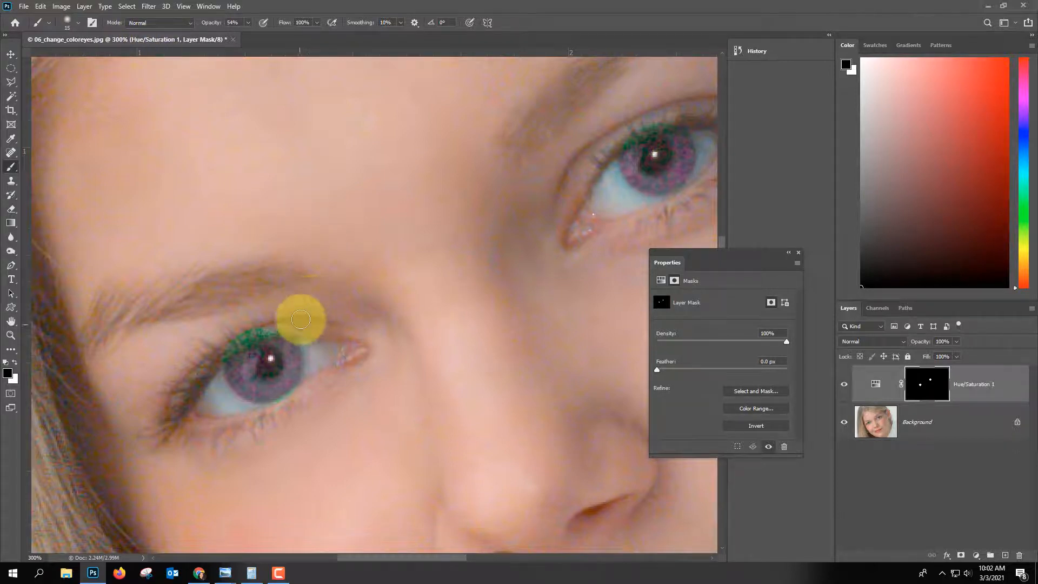
pyautogui.press('[')
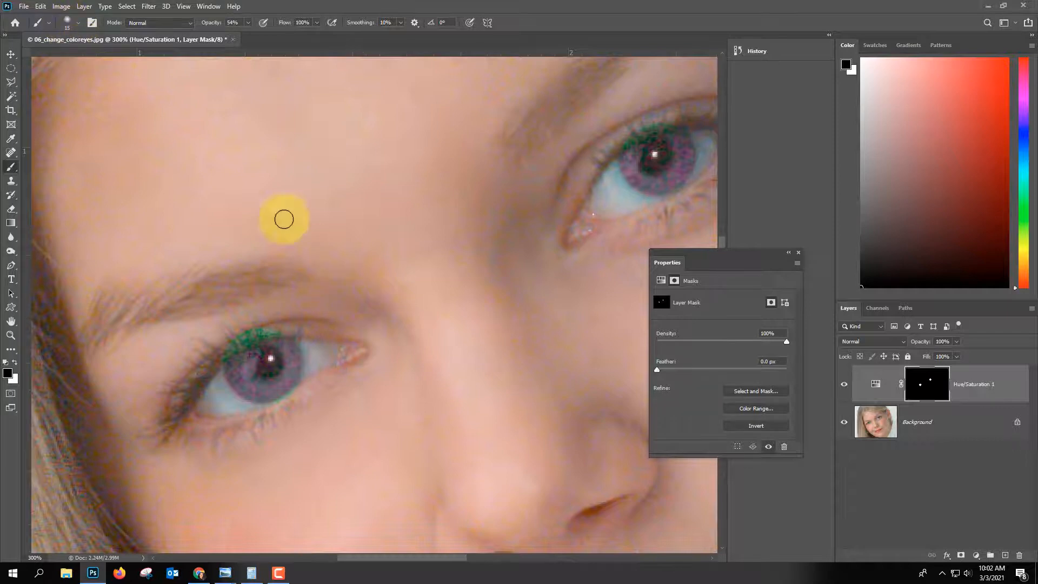
pyautogui.click(78, 23)
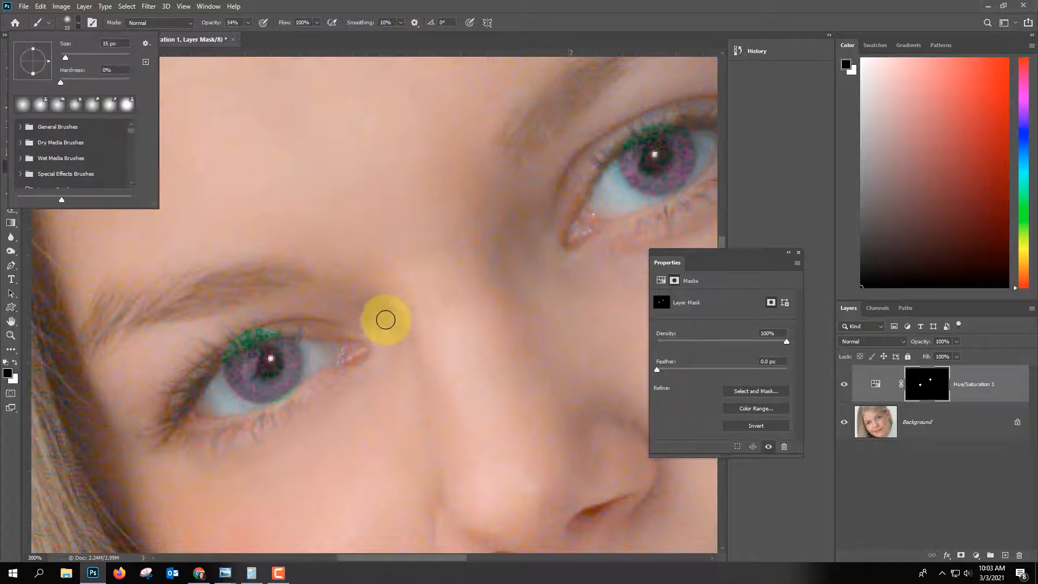
pyautogui.click(315, 320)
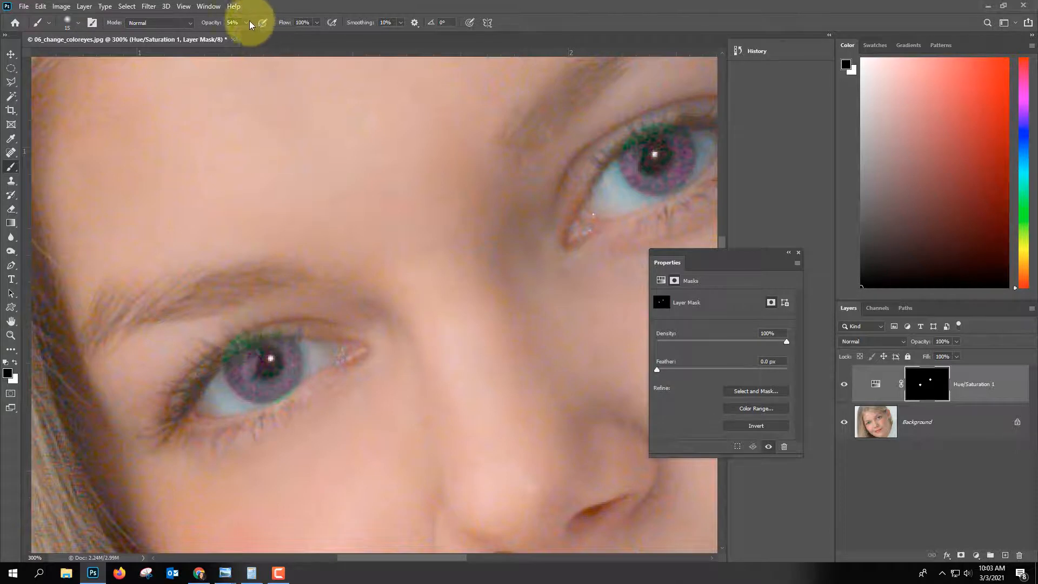
pyautogui.moveTo(248, 37)
pyautogui.mouseDown()
pyautogui.moveTo(295, 67)
pyautogui.moveTo(281, 327)
pyautogui.moveTo(277, 319)
pyautogui.moveTo(292, 324)
pyautogui.moveTo(265, 324)
pyautogui.moveTo(211, 358)
pyautogui.moveTo(256, 332)
pyautogui.moveTo(300, 326)
pyautogui.moveTo(220, 352)
pyautogui.mouseUp()
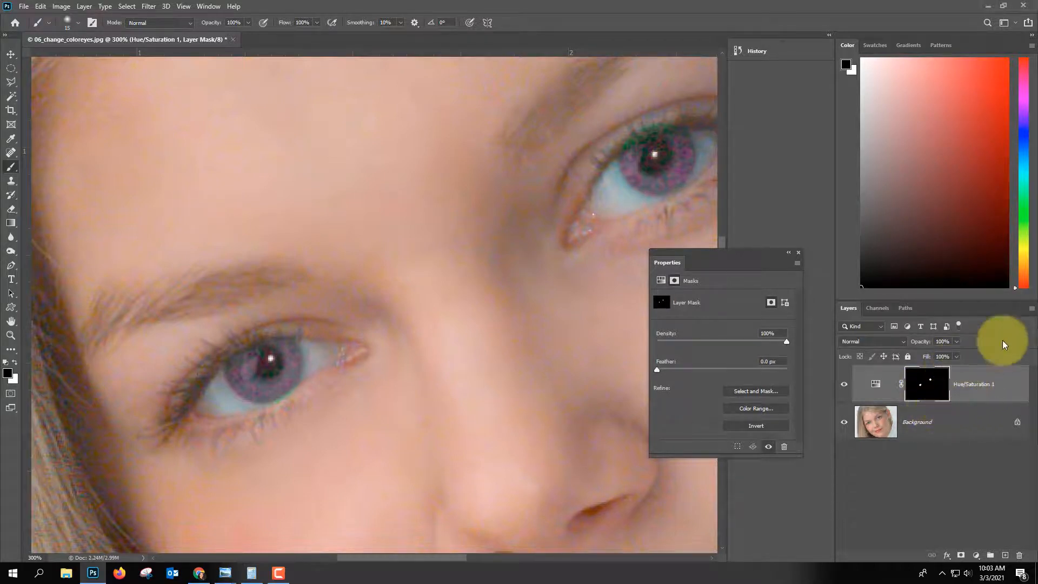
# - Check the layer thumbnail display options and accept them
pyautogui.click(1031, 308)
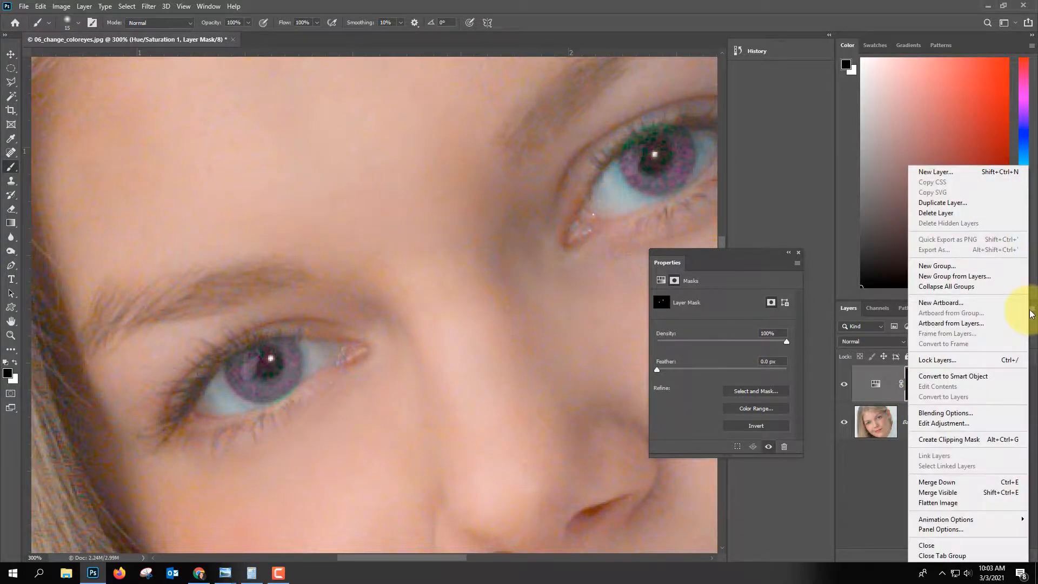
pyautogui.click(941, 529)
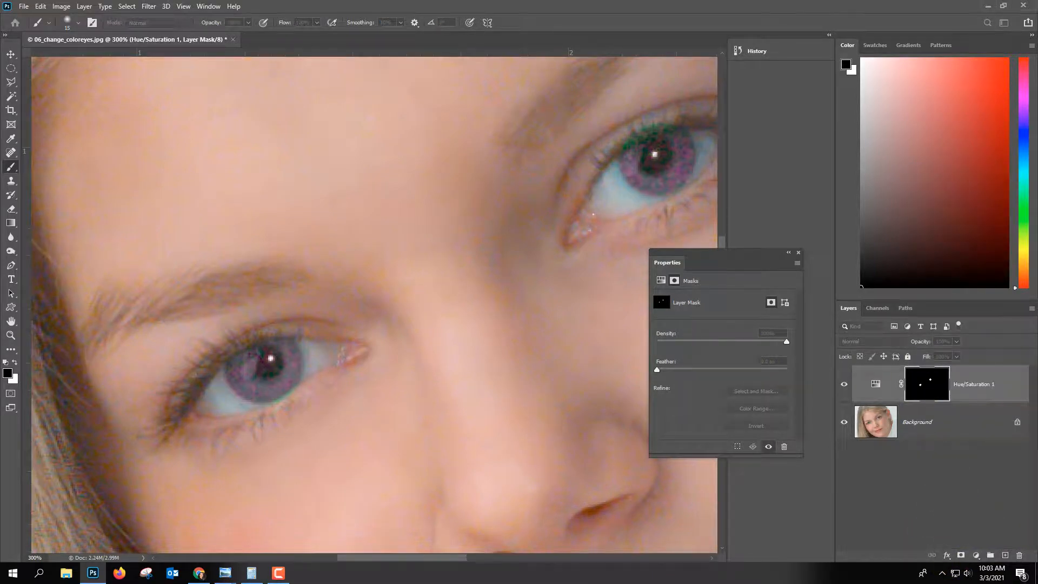
pyautogui.press('Return')
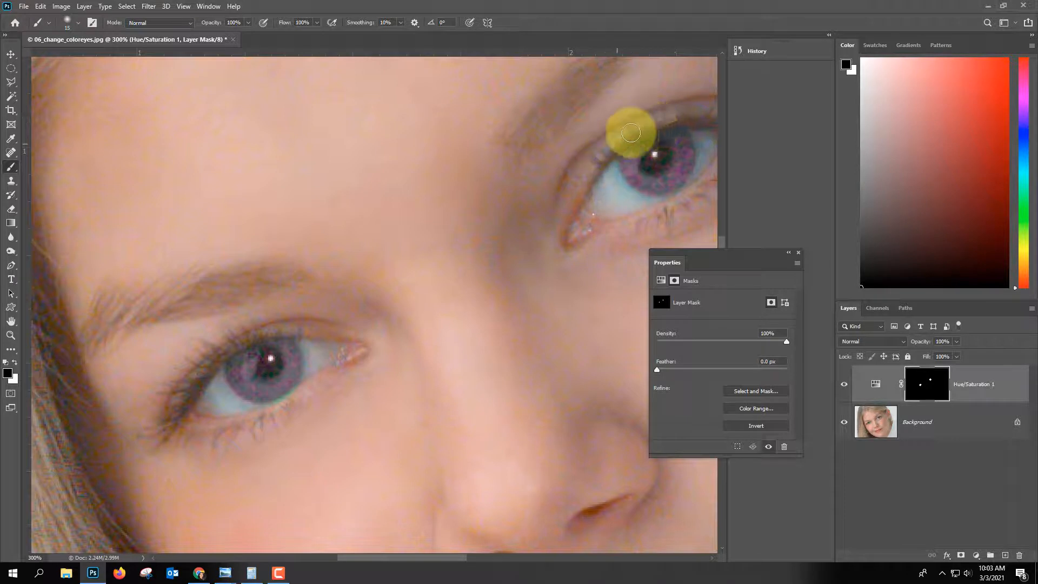
# - Paint white over the lips on the Hue/Saturation 1 mask, out to both mouth corners, so the hue shift recolours them
pyautogui.moveTo(475, 377); pyautogui.dragTo(395, 334)
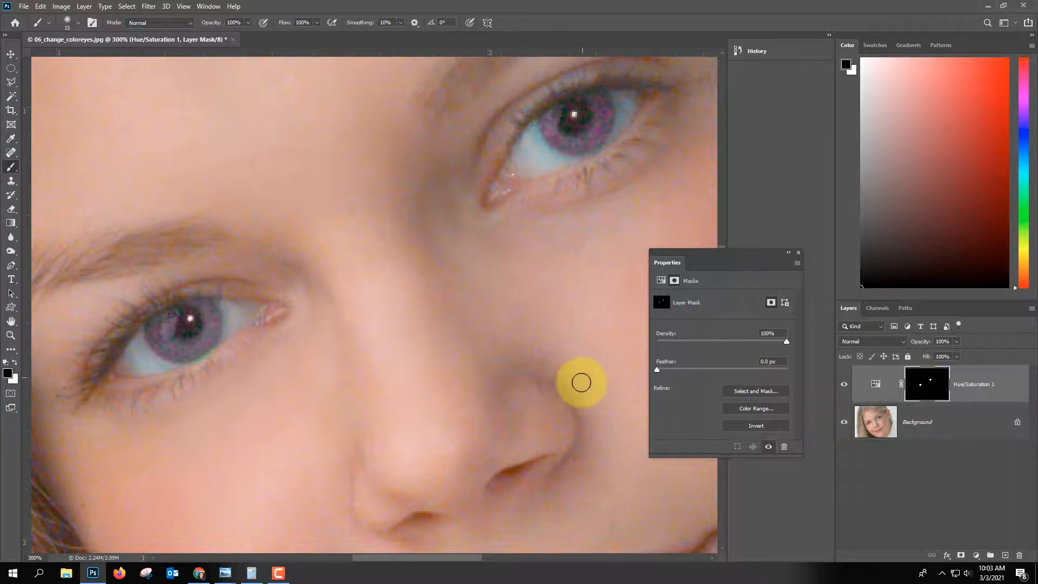
pyautogui.moveTo(570, 292); pyautogui.dragTo(533, 128)
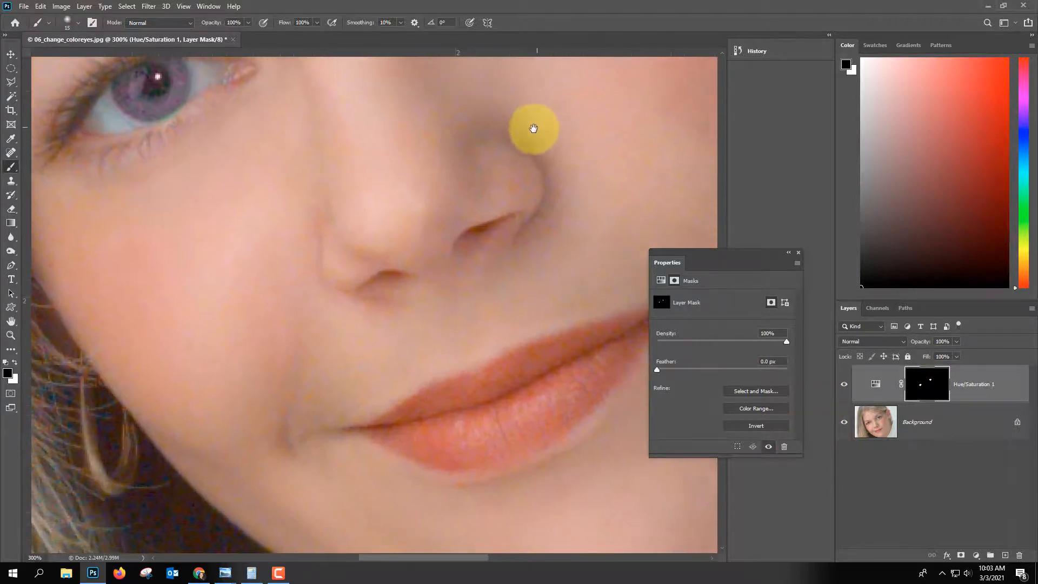
pyautogui.moveTo(564, 396); pyautogui.dragTo(509, 363)
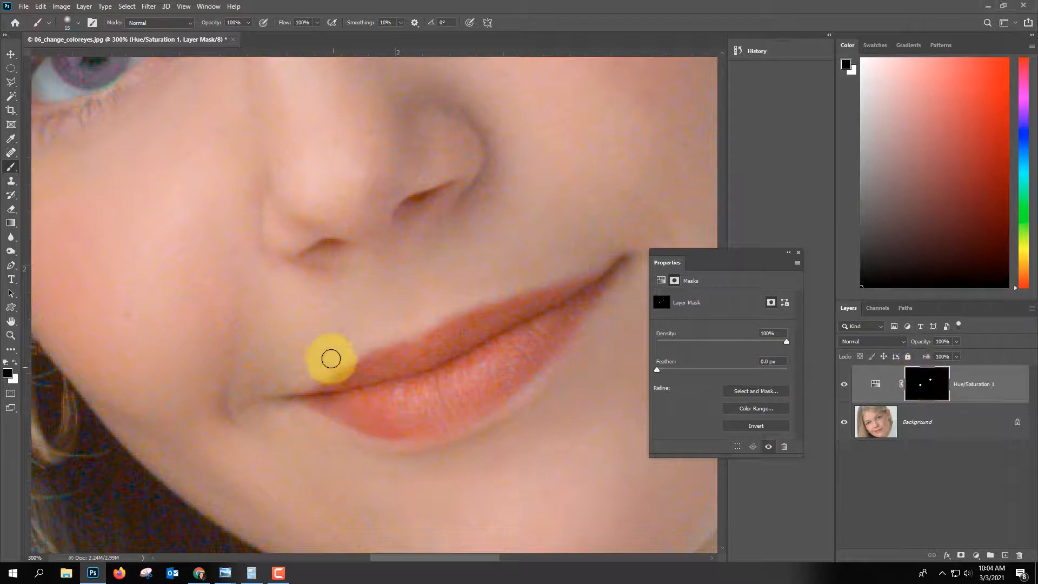
pyautogui.click(14, 361)
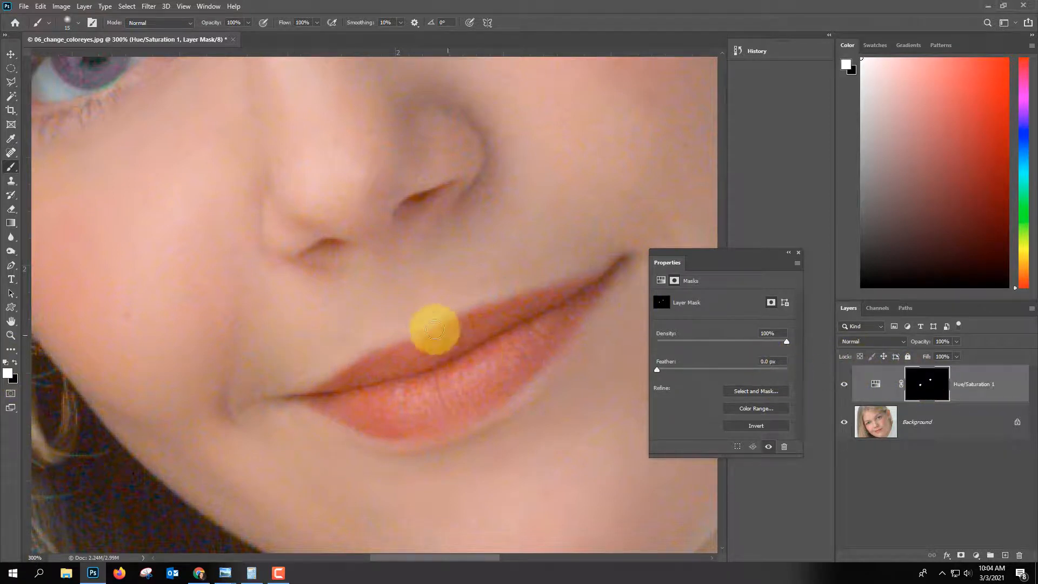
pyautogui.moveTo(487, 317)
pyautogui.mouseDown()
pyautogui.moveTo(434, 345)
pyautogui.moveTo(503, 310)
pyautogui.moveTo(590, 286)
pyautogui.moveTo(493, 397)
pyautogui.moveTo(549, 311)
pyautogui.moveTo(460, 356)
pyautogui.moveTo(475, 339)
pyautogui.moveTo(383, 359)
pyautogui.moveTo(318, 397)
pyautogui.moveTo(378, 391)
pyautogui.moveTo(429, 366)
pyautogui.moveTo(367, 376)
pyautogui.moveTo(328, 397)
pyautogui.moveTo(398, 425)
pyautogui.moveTo(482, 407)
pyautogui.moveTo(495, 395)
pyautogui.moveTo(390, 427)
pyautogui.moveTo(341, 408)
pyautogui.moveTo(452, 394)
pyautogui.moveTo(392, 399)
pyautogui.moveTo(449, 374)
pyautogui.moveTo(463, 387)
pyautogui.moveTo(478, 379)
pyautogui.moveTo(466, 382)
pyautogui.moveTo(478, 396)
pyautogui.moveTo(460, 396)
pyautogui.moveTo(541, 327)
pyautogui.moveTo(578, 330)
pyautogui.moveTo(623, 258)
pyautogui.moveTo(583, 298)
pyautogui.moveTo(620, 261)
pyautogui.moveTo(590, 280)
pyautogui.moveTo(612, 264)
pyautogui.moveTo(563, 325)
pyautogui.mouseUp()
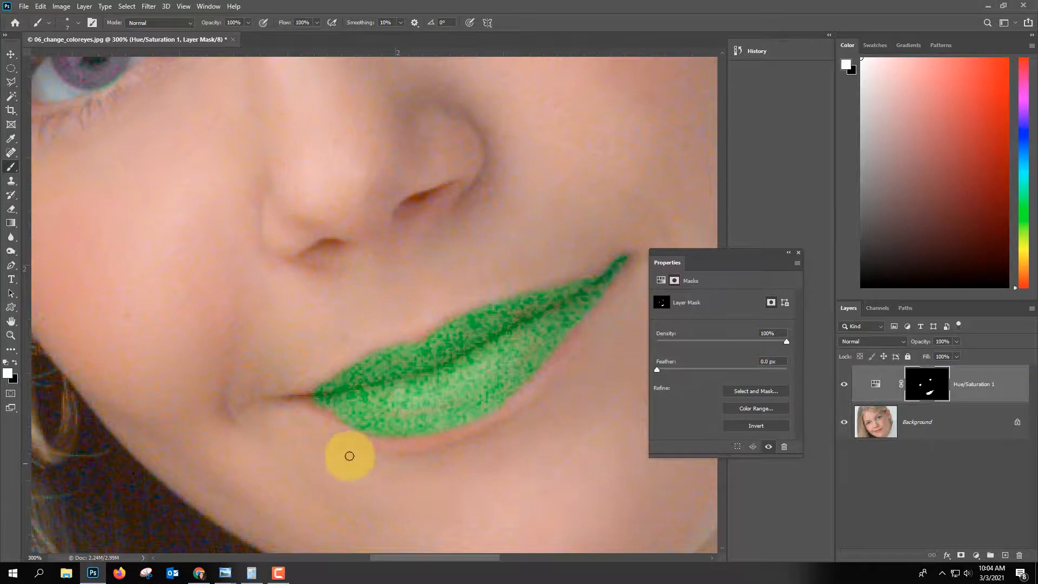
pyautogui.moveTo(286, 399)
pyautogui.mouseDown()
pyautogui.moveTo(327, 393)
pyautogui.moveTo(303, 395)
pyautogui.mouseUp()
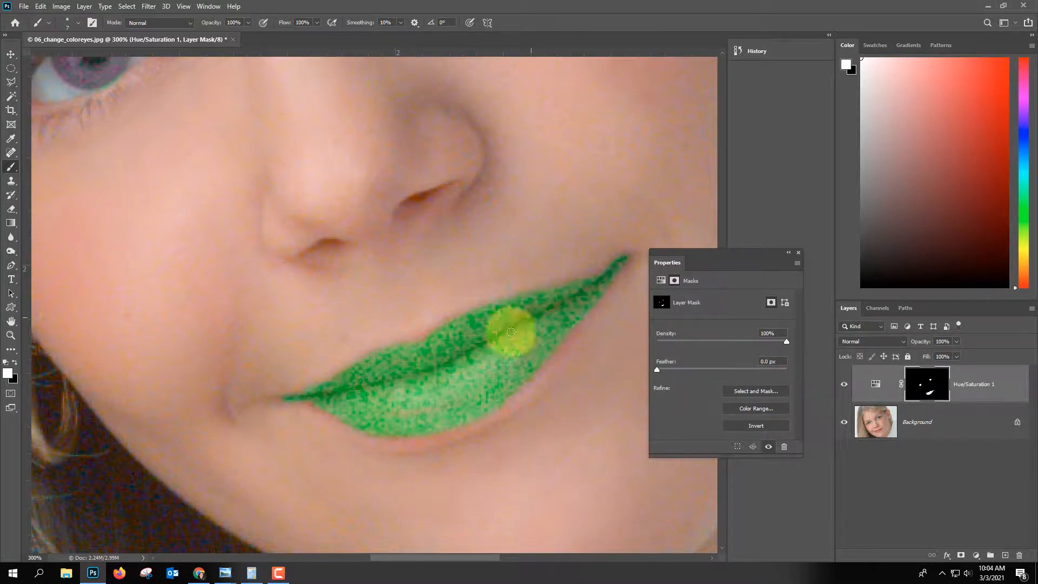
# - Fill the Hue/Saturation 1 mask with white to recolour the whole portrait, and set the Hue to +157
pyautogui.hotkey('ctrl', '1')
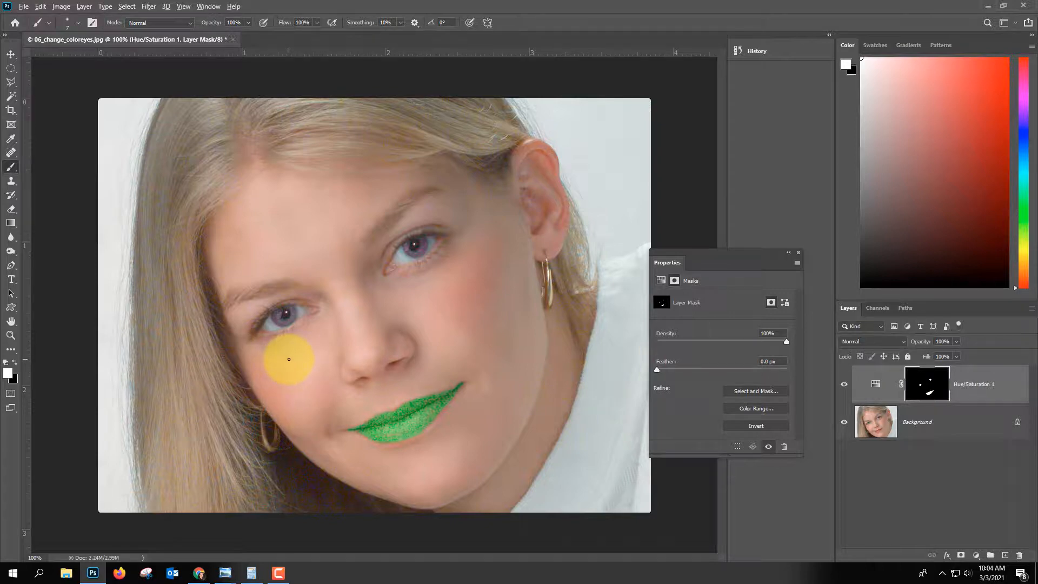
pyautogui.hotkey('alt', 'BackSpace')
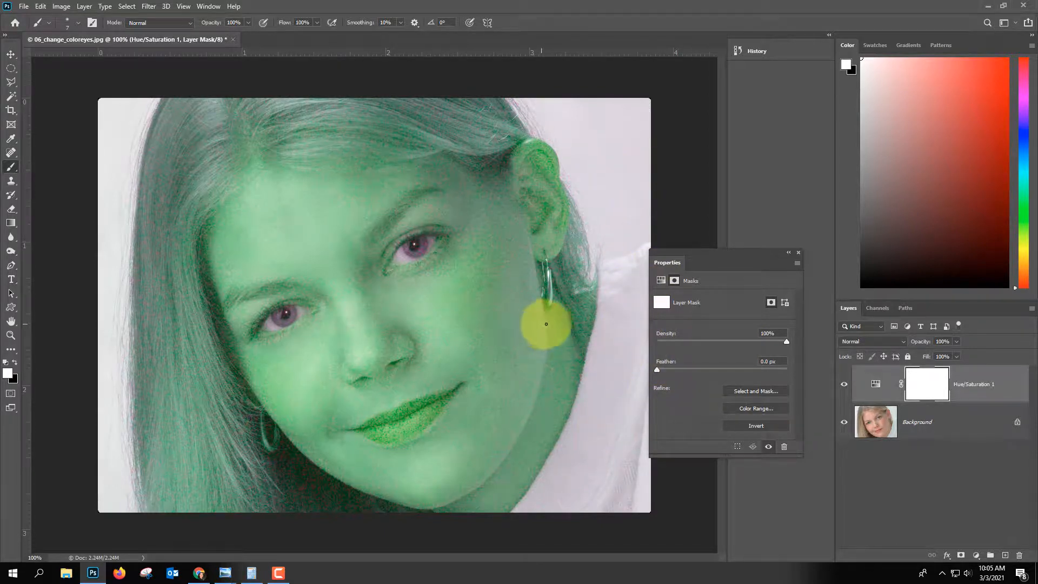
pyautogui.click(875, 381)
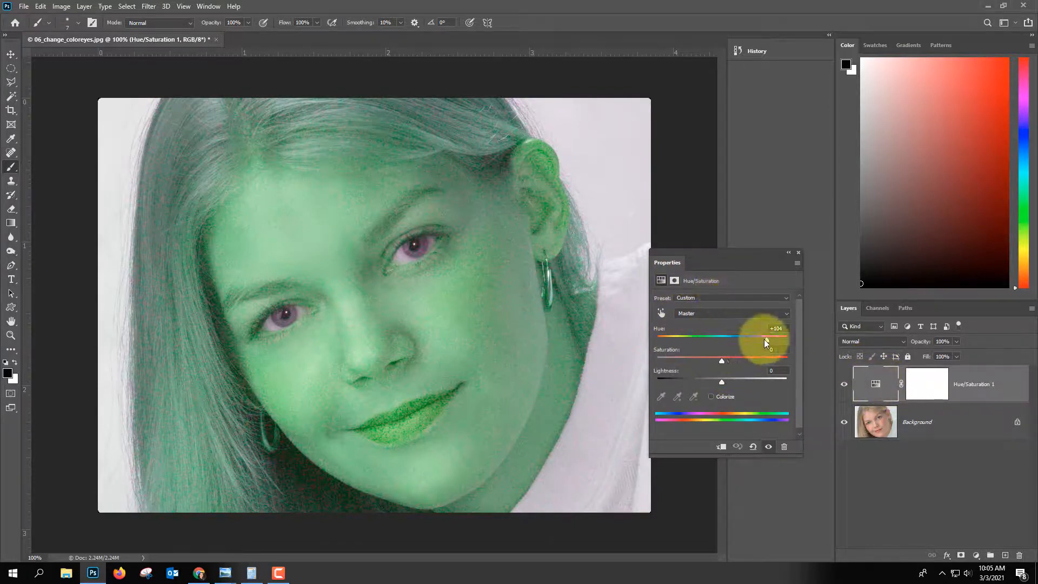
pyautogui.moveTo(767, 341)
pyautogui.mouseDown()
pyautogui.moveTo(675, 340)
pyautogui.moveTo(781, 340)
pyautogui.mouseUp()
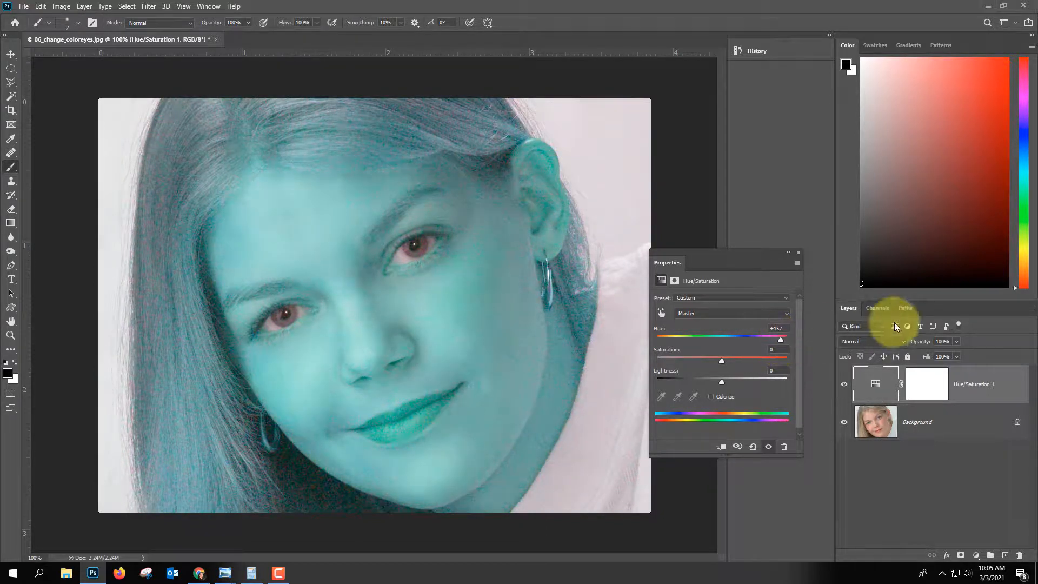
# - Paint black on the Hue/Saturation 1 mask with a 175 px Brush to restore the original colours of the face and upper hair
pyautogui.click(918, 379)
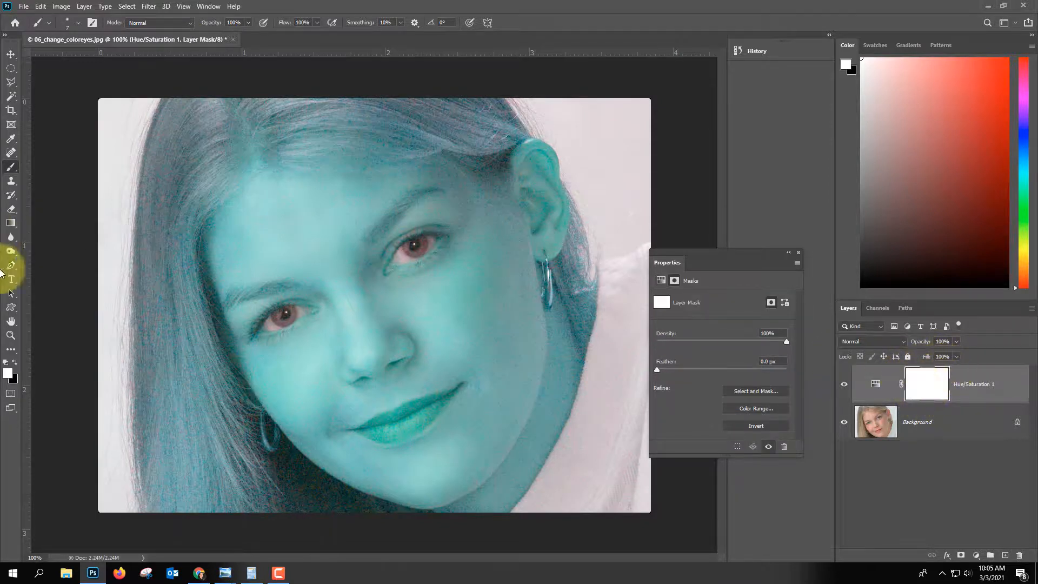
pyautogui.click(15, 361)
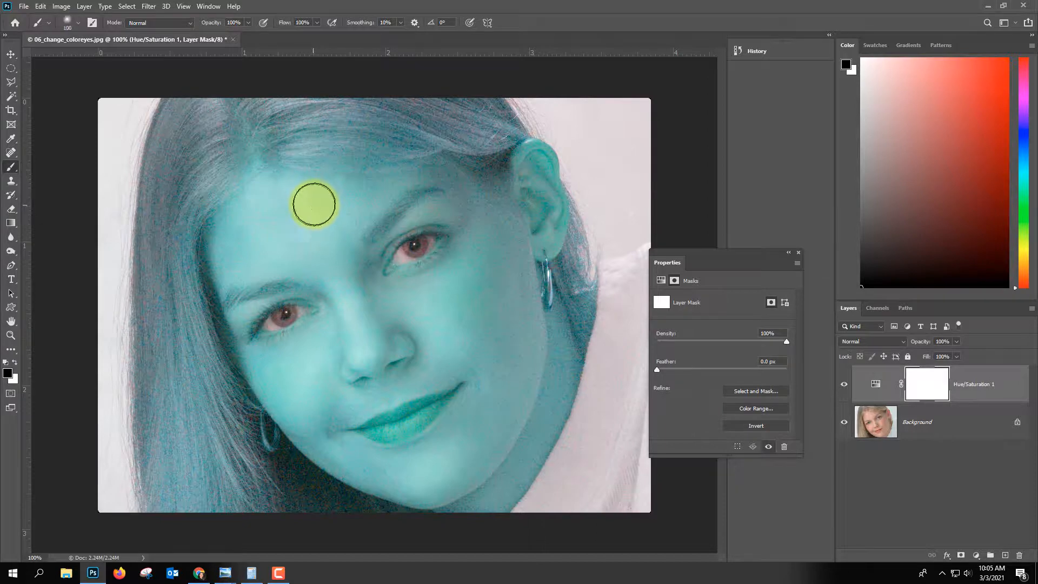
pyautogui.press(']')
pyautogui.press(']')
pyautogui.press(']')
pyautogui.moveTo(342, 174)
pyautogui.mouseDown()
pyautogui.moveTo(306, 218)
pyautogui.moveTo(217, 256)
pyautogui.moveTo(275, 247)
pyautogui.moveTo(427, 181)
pyautogui.moveTo(375, 193)
pyautogui.moveTo(441, 192)
pyautogui.moveTo(485, 208)
pyautogui.moveTo(482, 257)
pyautogui.moveTo(431, 301)
pyautogui.moveTo(396, 309)
pyautogui.moveTo(363, 303)
pyautogui.moveTo(343, 284)
pyautogui.moveTo(361, 236)
pyautogui.moveTo(320, 229)
pyautogui.moveTo(269, 251)
pyautogui.moveTo(300, 262)
pyautogui.moveTo(216, 284)
pyautogui.moveTo(209, 299)
pyautogui.moveTo(258, 272)
pyautogui.moveTo(208, 312)
pyautogui.moveTo(207, 392)
pyautogui.moveTo(258, 386)
pyautogui.moveTo(285, 374)
pyautogui.moveTo(235, 373)
pyautogui.moveTo(316, 359)
pyautogui.moveTo(337, 335)
pyautogui.moveTo(256, 458)
pyautogui.moveTo(423, 363)
pyautogui.moveTo(407, 375)
pyautogui.moveTo(457, 318)
pyautogui.moveTo(497, 359)
pyautogui.moveTo(435, 464)
pyautogui.moveTo(463, 486)
pyautogui.moveTo(445, 487)
pyautogui.moveTo(378, 140)
pyautogui.moveTo(307, 198)
pyautogui.moveTo(317, 146)
pyautogui.moveTo(228, 197)
pyautogui.moveTo(241, 153)
pyautogui.moveTo(434, 257)
pyautogui.moveTo(411, 173)
pyautogui.moveTo(406, 303)
pyautogui.moveTo(463, 474)
pyautogui.moveTo(419, 500)
pyautogui.moveTo(351, 479)
pyautogui.moveTo(519, 338)
pyautogui.moveTo(525, 297)
pyautogui.moveTo(490, 346)
pyautogui.moveTo(526, 207)
pyautogui.moveTo(525, 264)
pyautogui.moveTo(409, 549)
pyautogui.moveTo(405, 384)
pyautogui.moveTo(290, 430)
pyautogui.moveTo(459, 359)
pyautogui.moveTo(427, 381)
pyautogui.moveTo(138, 273)
pyautogui.moveTo(246, 294)
pyautogui.mouseUp()
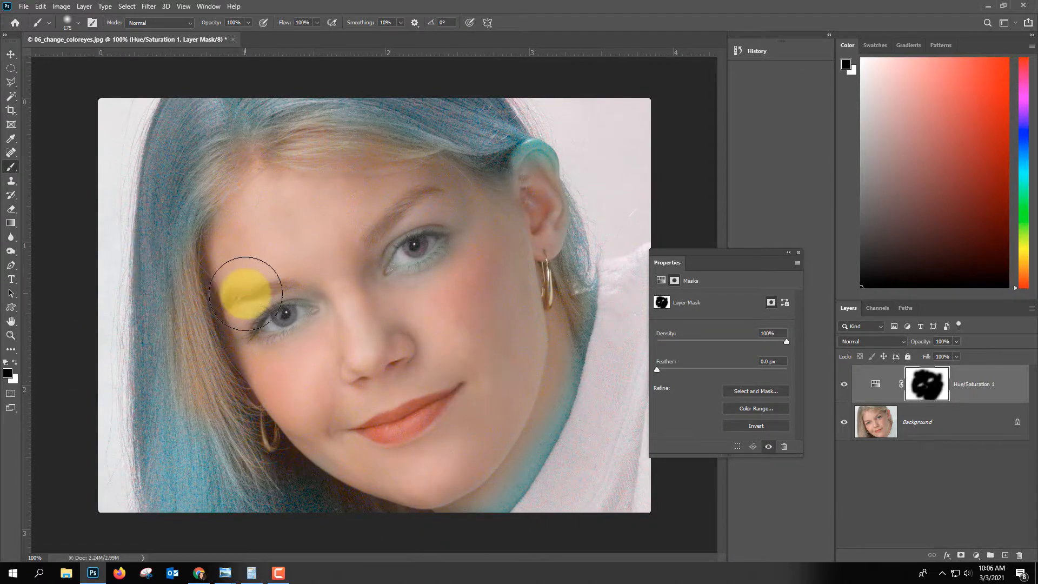
pyautogui.hotkey('ctrl', '-')
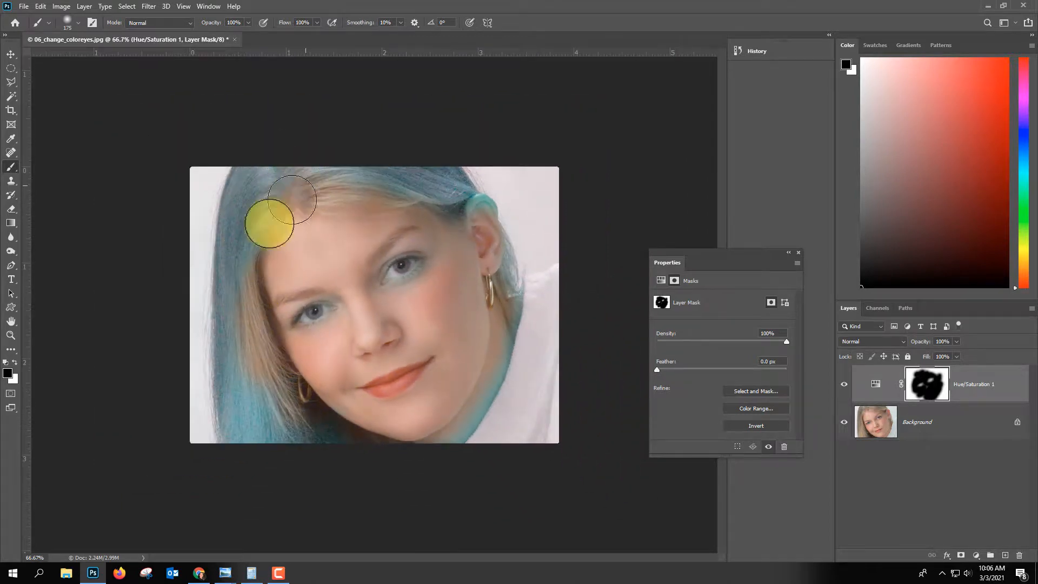
pyautogui.moveTo(292, 199)
pyautogui.mouseDown()
pyautogui.moveTo(238, 174)
pyautogui.moveTo(512, 187)
pyautogui.mouseUp()
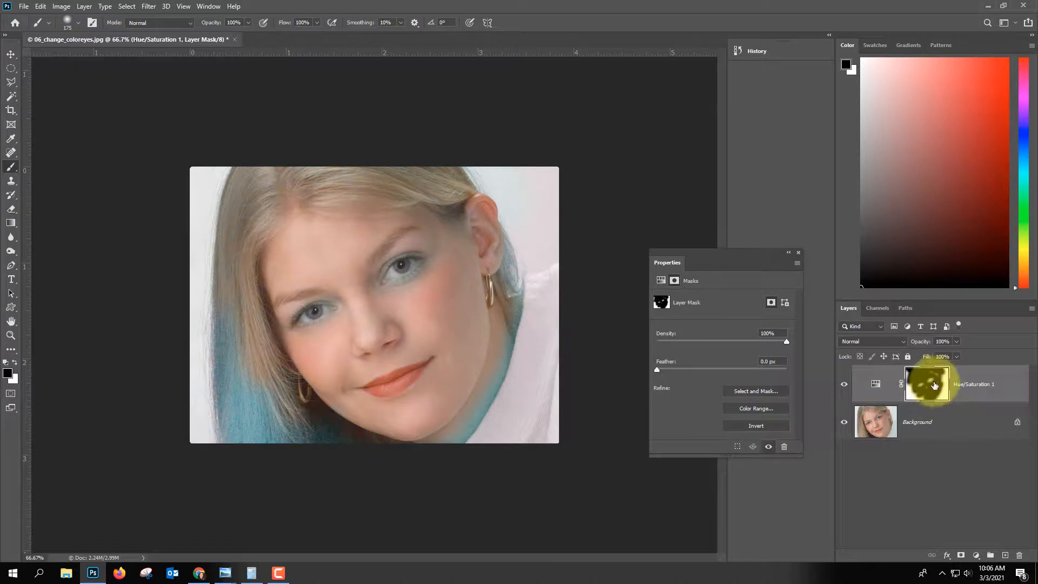
# - Delete the Hue/Saturation 1 layer and draw an elliptical selection around the iris on the image's left
pyautogui.moveTo(1006, 387); pyautogui.dragTo(1020, 557)
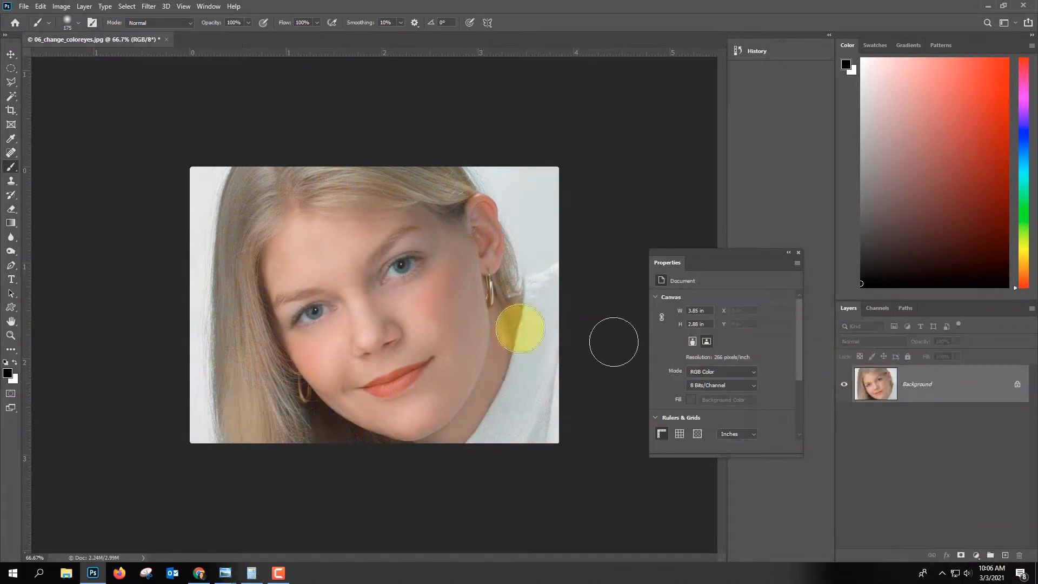
pyautogui.hotkey('ctrl', '+')
pyautogui.hotkey('ctrl', '+')
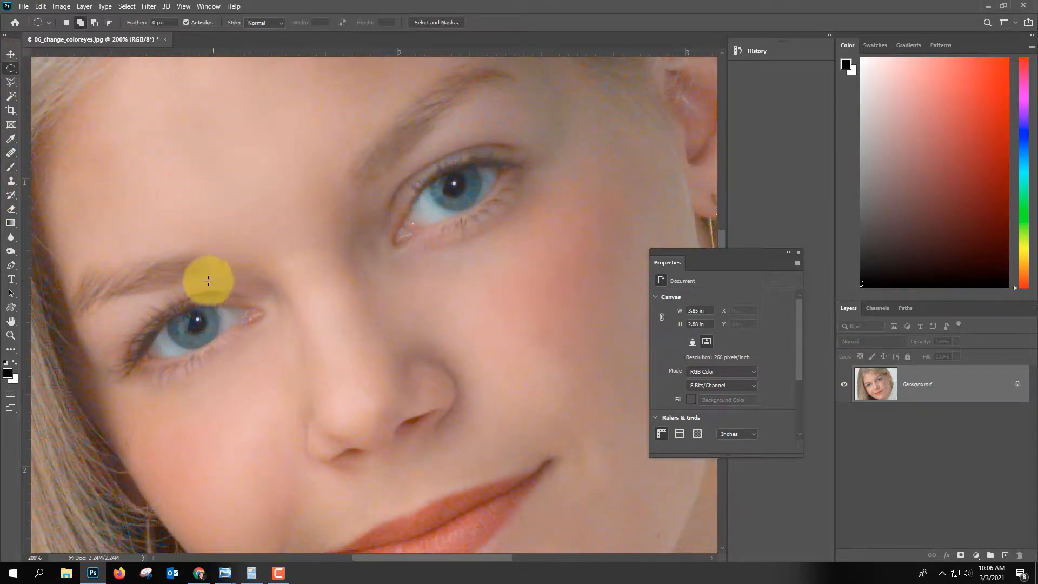
pyautogui.moveTo(162, 308); pyautogui.dragTo(221, 349)
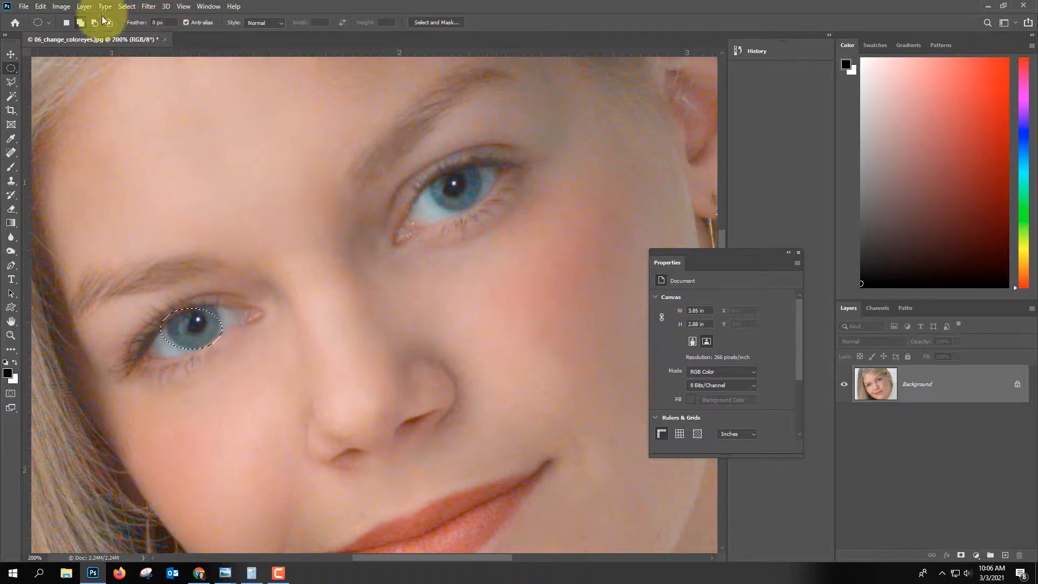
# - Transform the elliptical selection into a rounder shape that fits the iris, and set the marquee to add to the selection
pyautogui.click(127, 6)
pyautogui.click(167, 202)
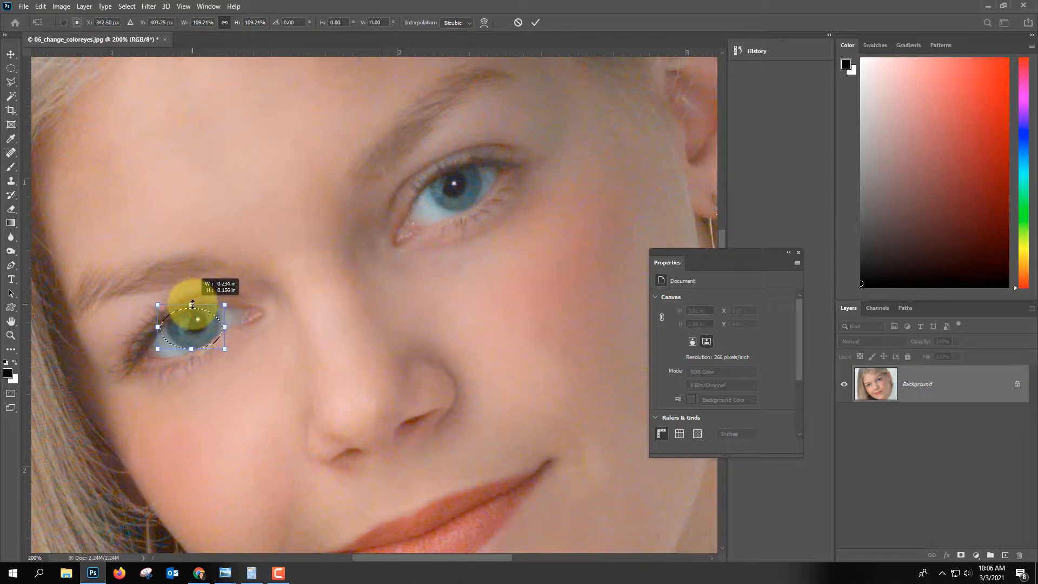
pyautogui.moveTo(190, 308); pyautogui.dragTo(167, 328)
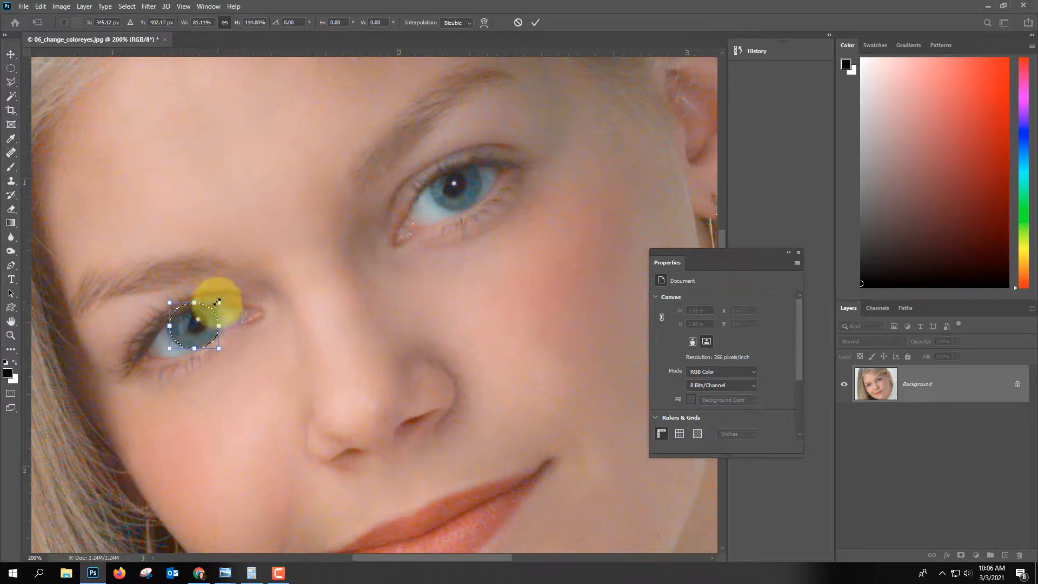
pyautogui.click(534, 22)
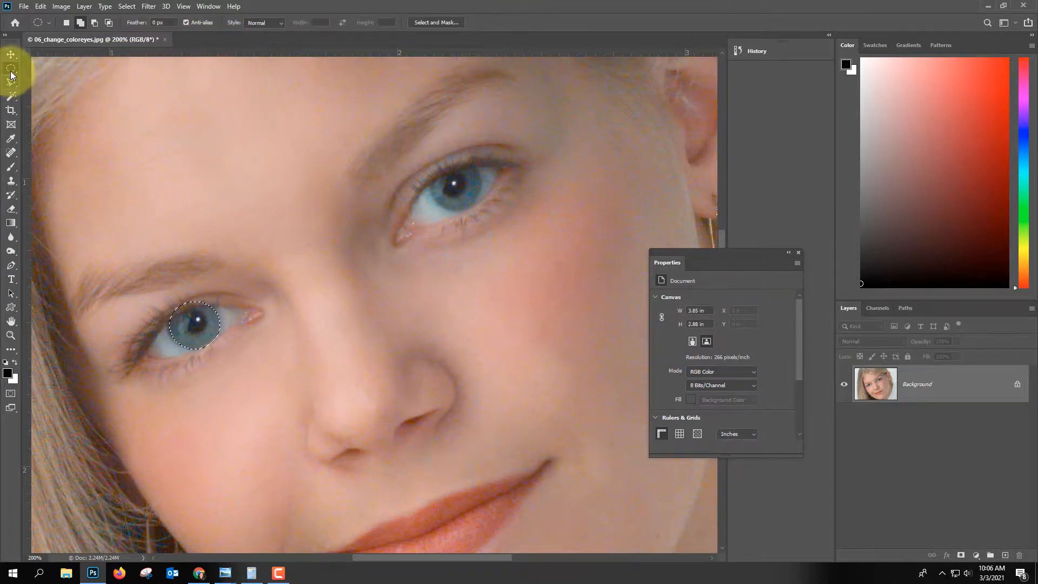
pyautogui.click(81, 23)
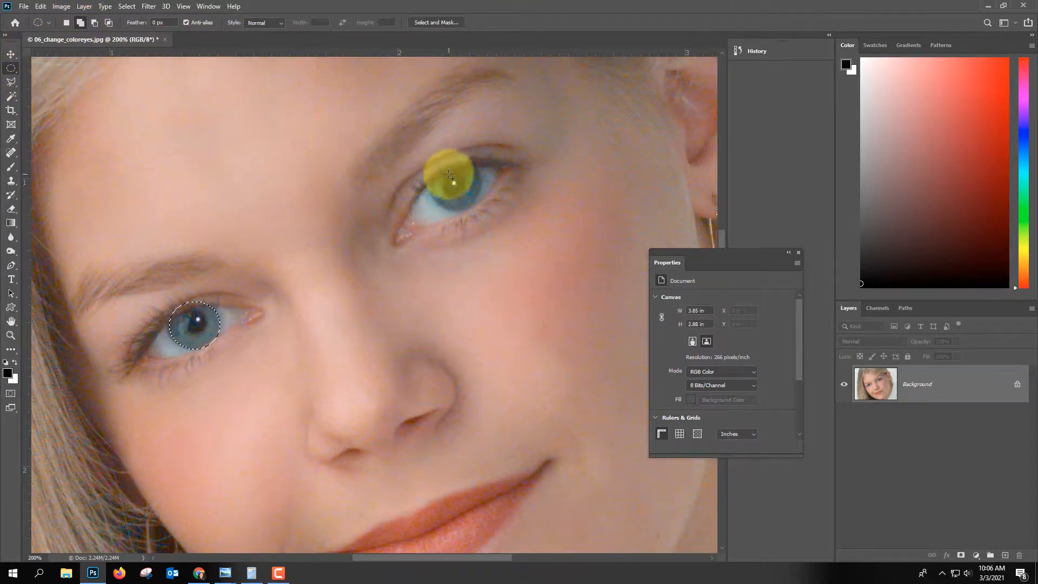
# - Add an elliptical selection around the iris on the image's right and create a Hue/Saturation adjustment layer from the selection
pyautogui.moveTo(434, 171); pyautogui.dragTo(469, 223)
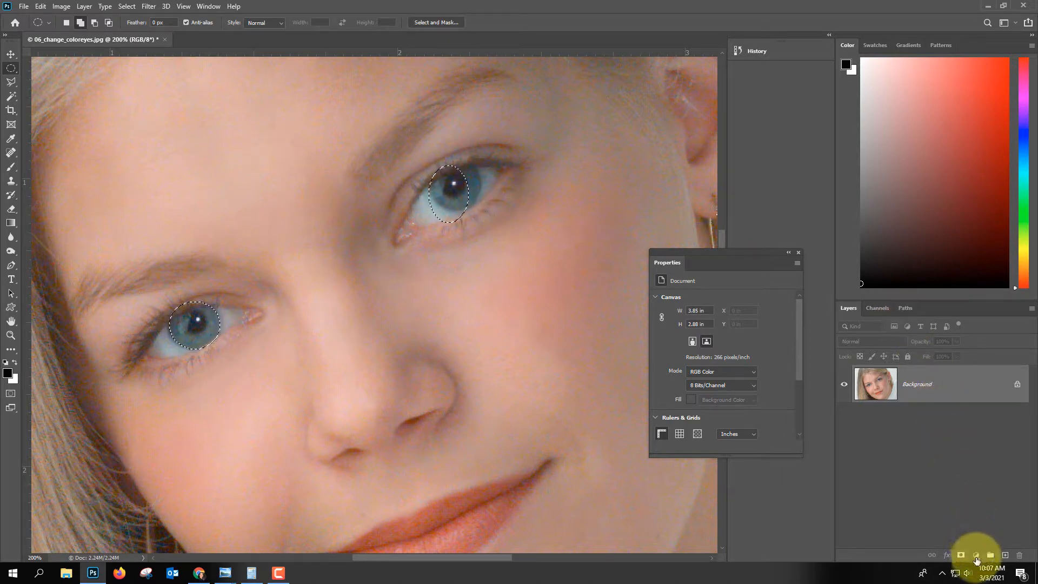
pyautogui.click(976, 557)
pyautogui.click(987, 454)
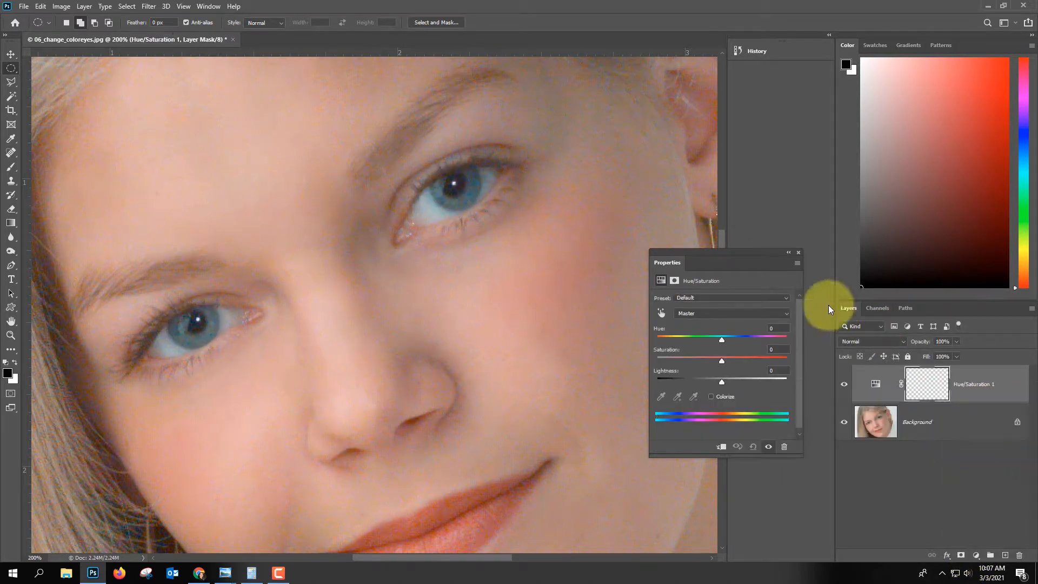
# - Turn both irises vivid blue by setting the adjustment's Hue to +40 and Saturation to +48
pyautogui.moveTo(722, 339); pyautogui.dragTo(784, 338)
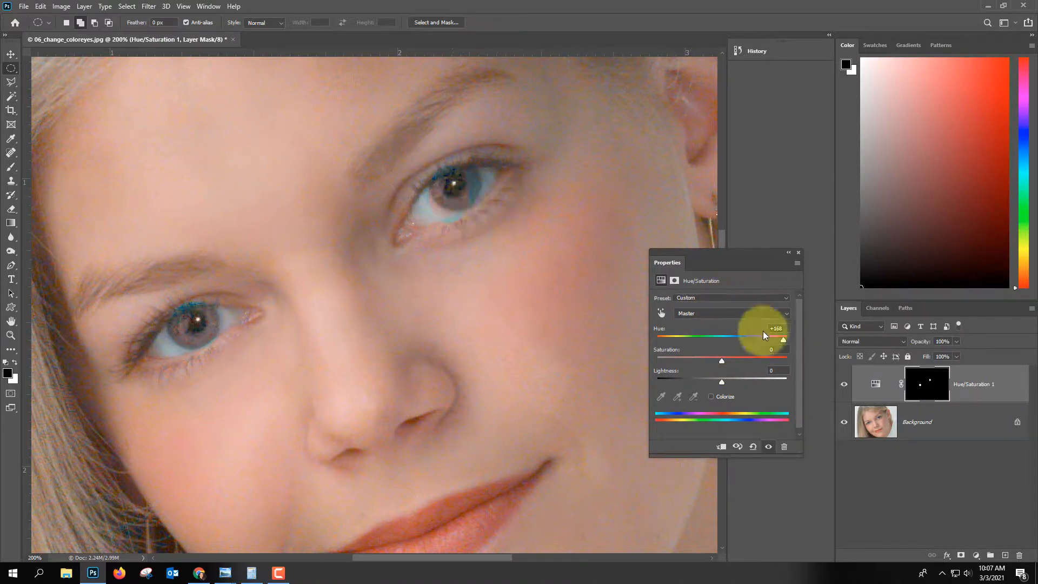
pyautogui.moveTo(665, 339); pyautogui.dragTo(747, 336)
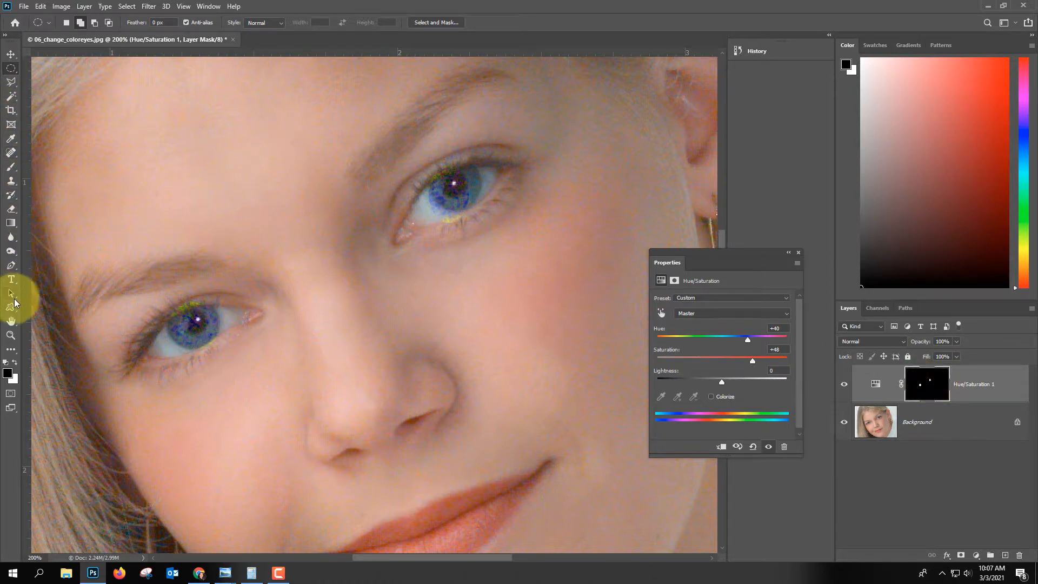
# - Paint black on the Hue/Saturation 1 mask with a Brush reduced to 20 px and 10 px to clear colour spill around the iris on the image's left
pyautogui.click(11, 167)
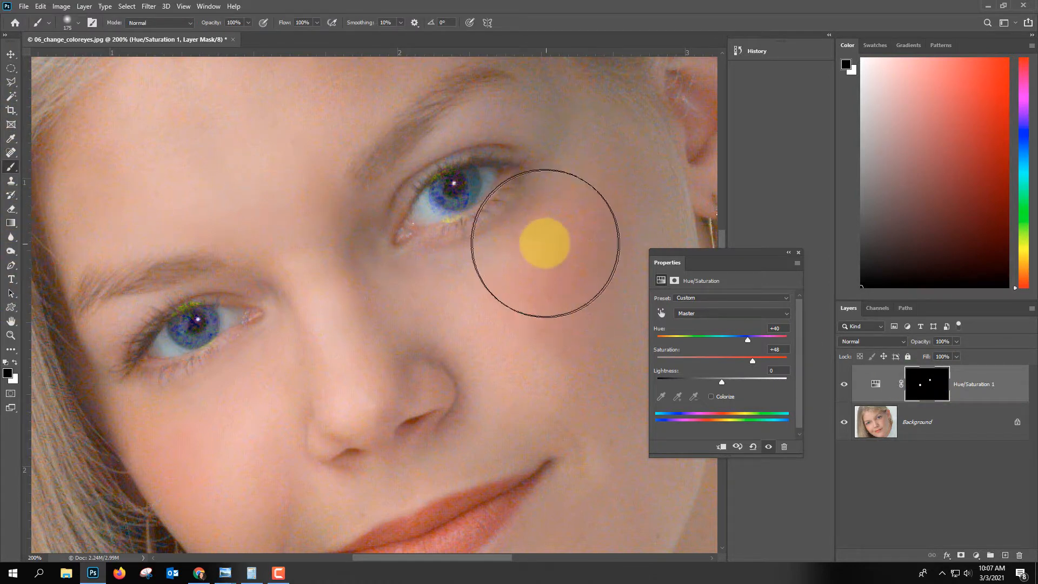
pyautogui.press('[')
pyautogui.press('[')
pyautogui.press('[')
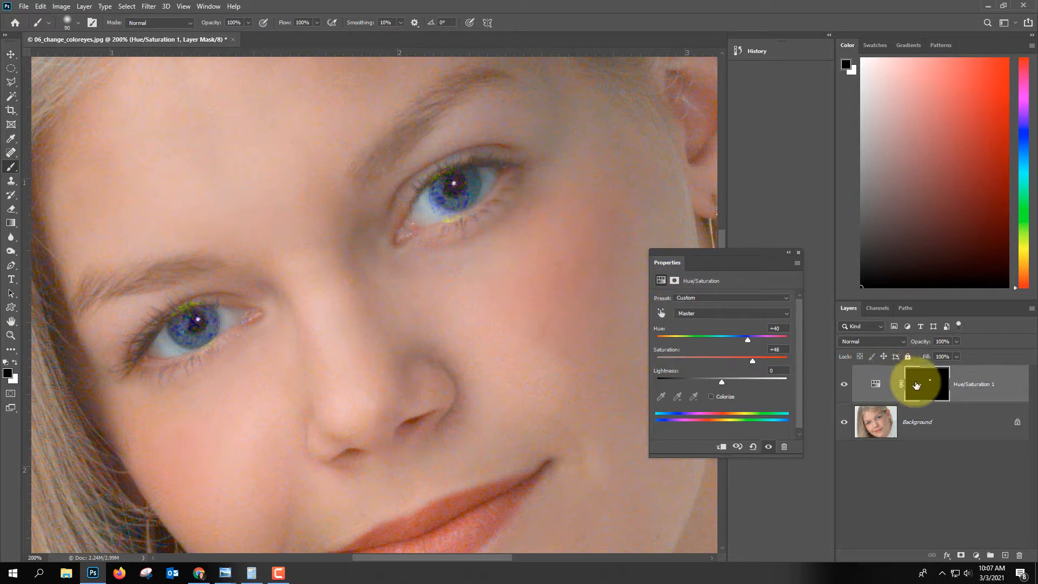
pyautogui.press('[')
pyautogui.press('[')
pyautogui.press('[')
pyautogui.press('[')
pyautogui.hotkey('ctrl', '+')
pyautogui.hotkey('ctrl', '+')
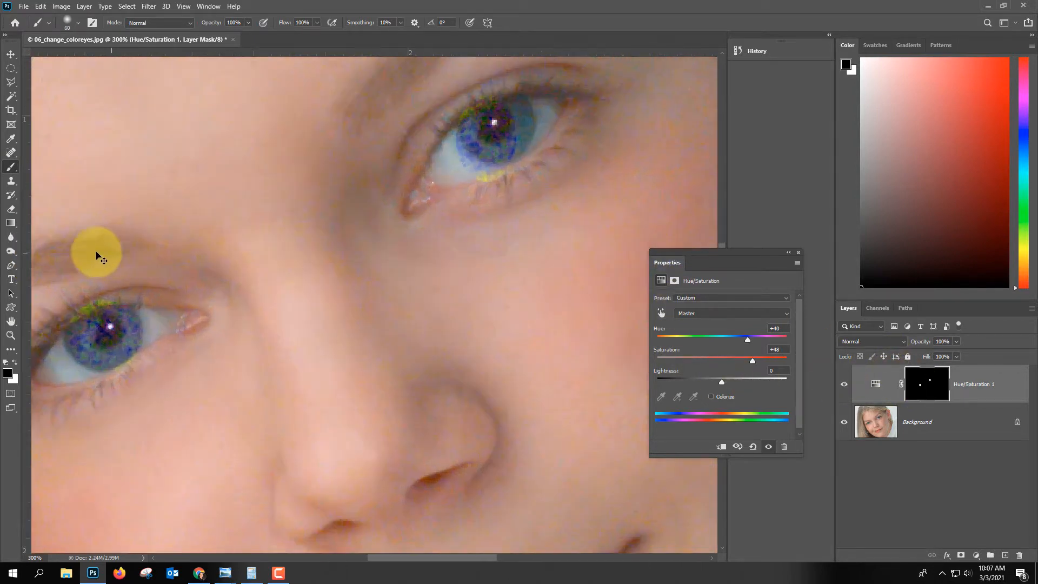
pyautogui.moveTo(252, 204); pyautogui.dragTo(411, 206)
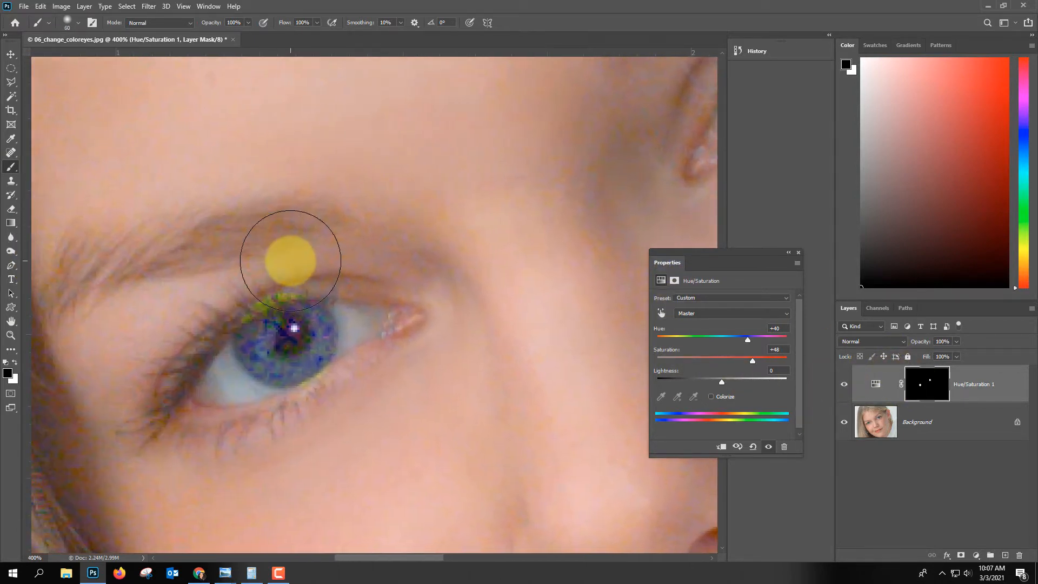
pyautogui.press('[')
pyautogui.press('[')
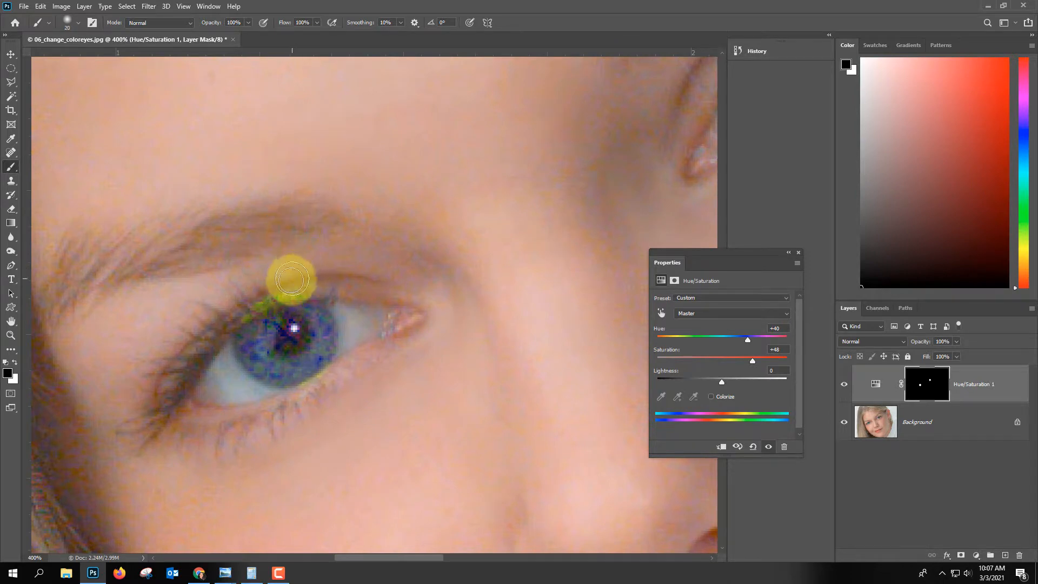
pyautogui.moveTo(293, 285)
pyautogui.mouseDown()
pyautogui.moveTo(302, 290)
pyautogui.moveTo(281, 287)
pyautogui.moveTo(306, 292)
pyautogui.moveTo(239, 309)
pyautogui.moveTo(308, 290)
pyautogui.moveTo(225, 308)
pyautogui.moveTo(332, 376)
pyautogui.moveTo(294, 397)
pyautogui.mouseUp()
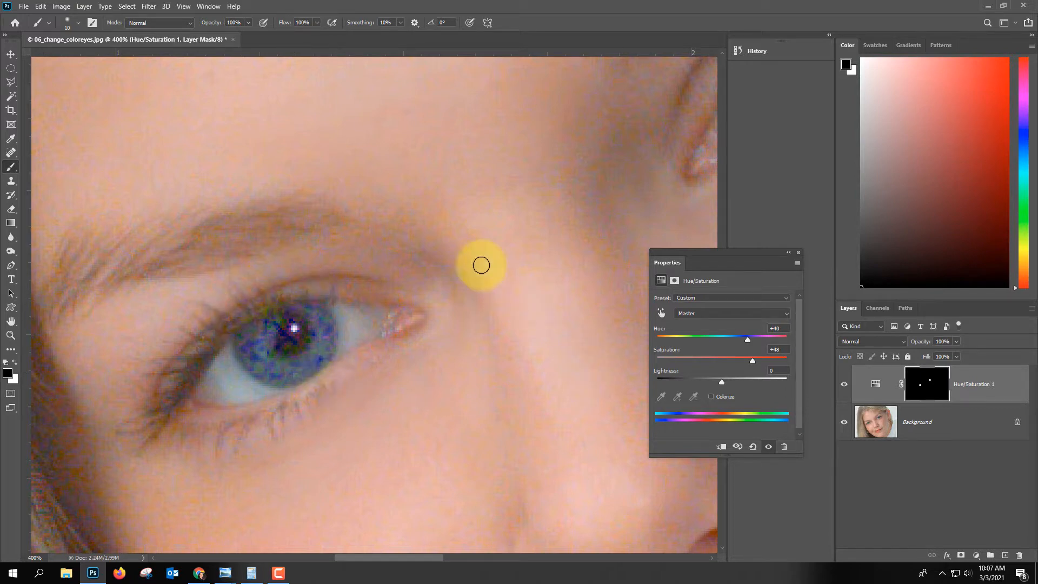
# - Clean up the mask around the iris on the image's right with the 10 px Brush, using black on the spill and white on the uncovered iris edge
pyautogui.press('space')
pyautogui.moveTo(409, 224); pyautogui.dragTo(95, 350)
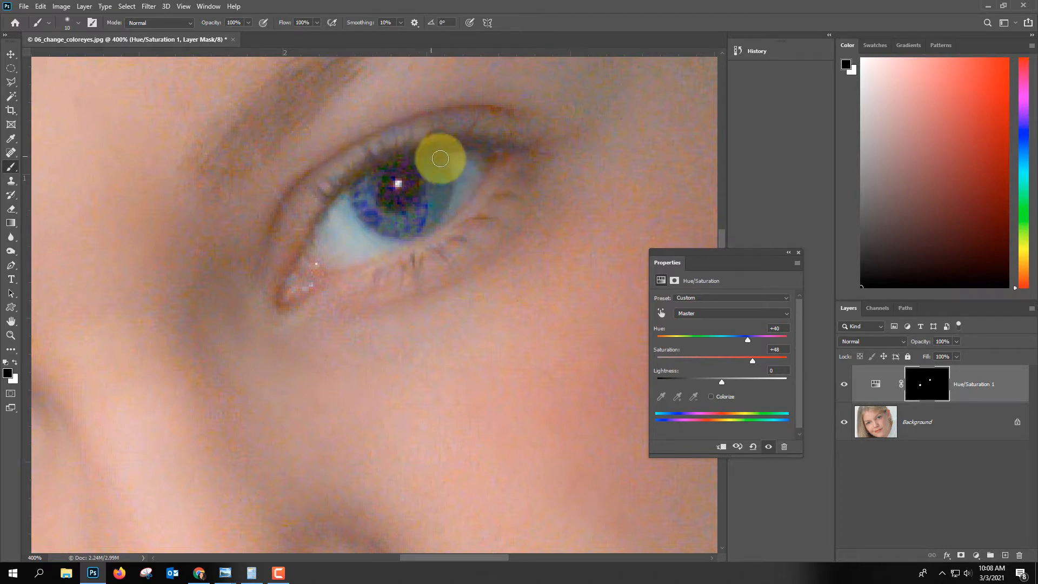
pyautogui.click(15, 362)
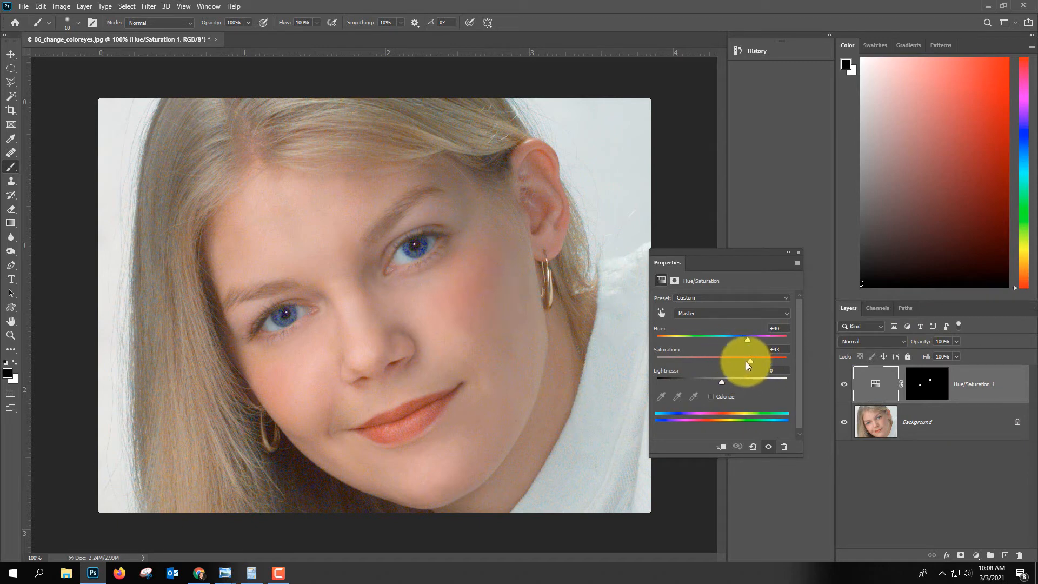
# - Set the Hue/Saturation 1 adjustment's Saturation to +33
pyautogui.moveTo(742, 363); pyautogui.dragTo(742, 362)
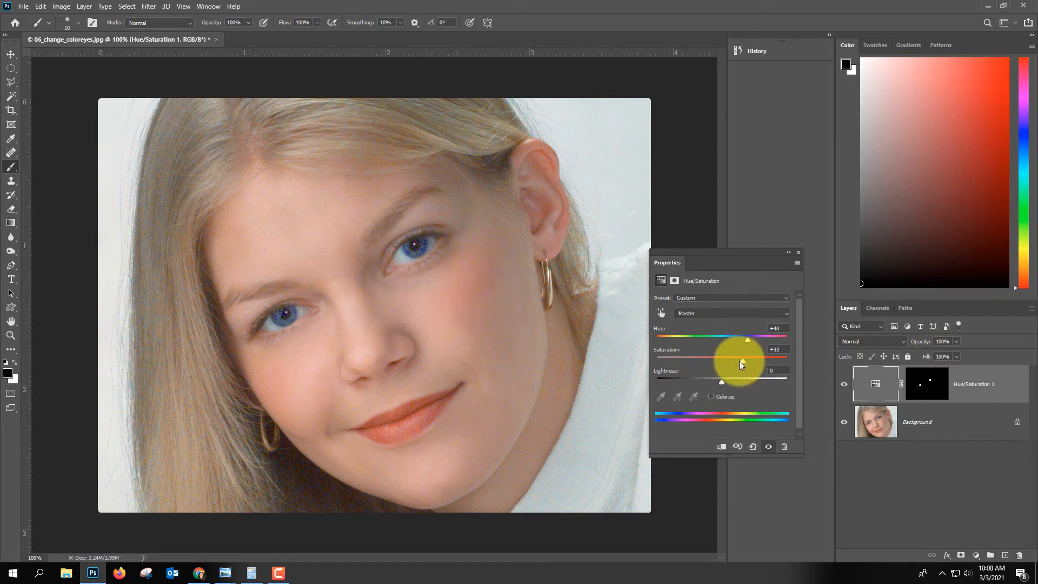